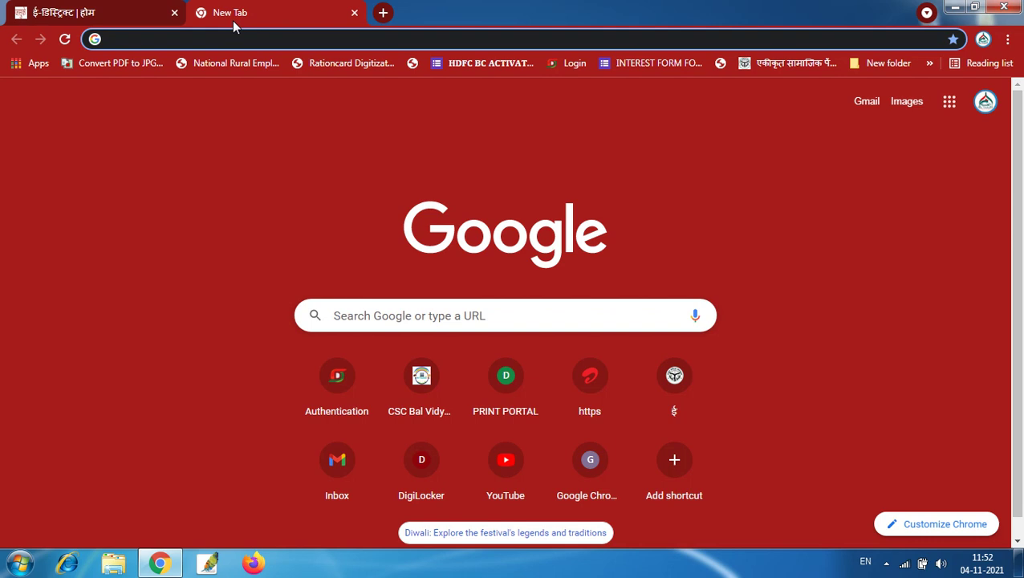
Search Google for ration card and open the NFSA ration card result
text(ration acrd)
key(Return)
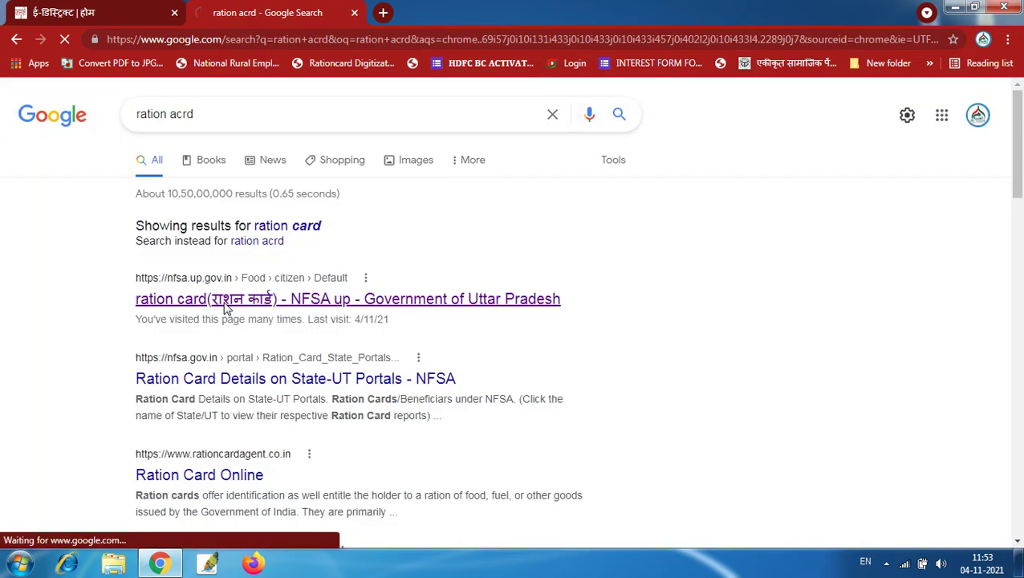
click(224, 303)
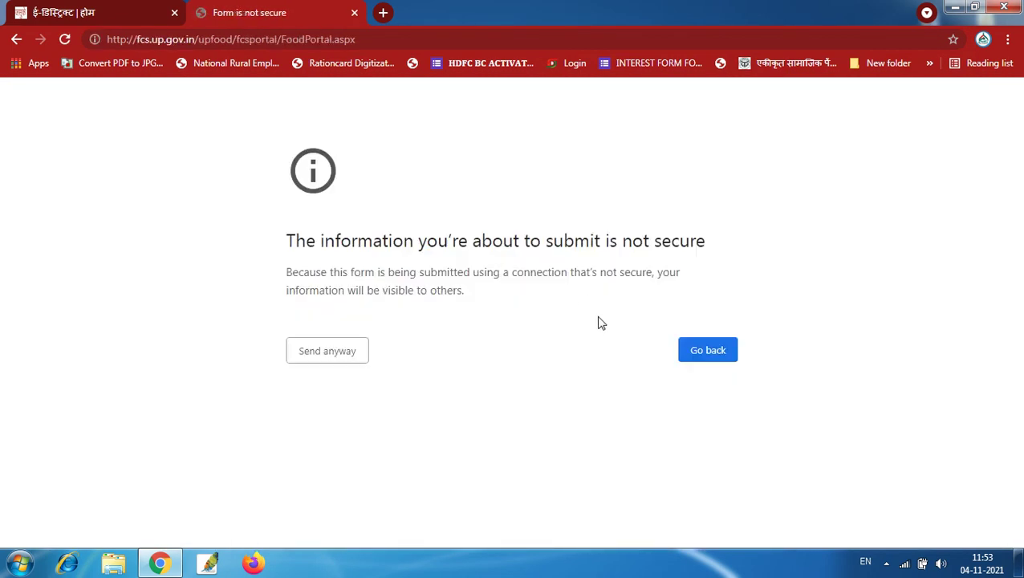
click(301, 359)
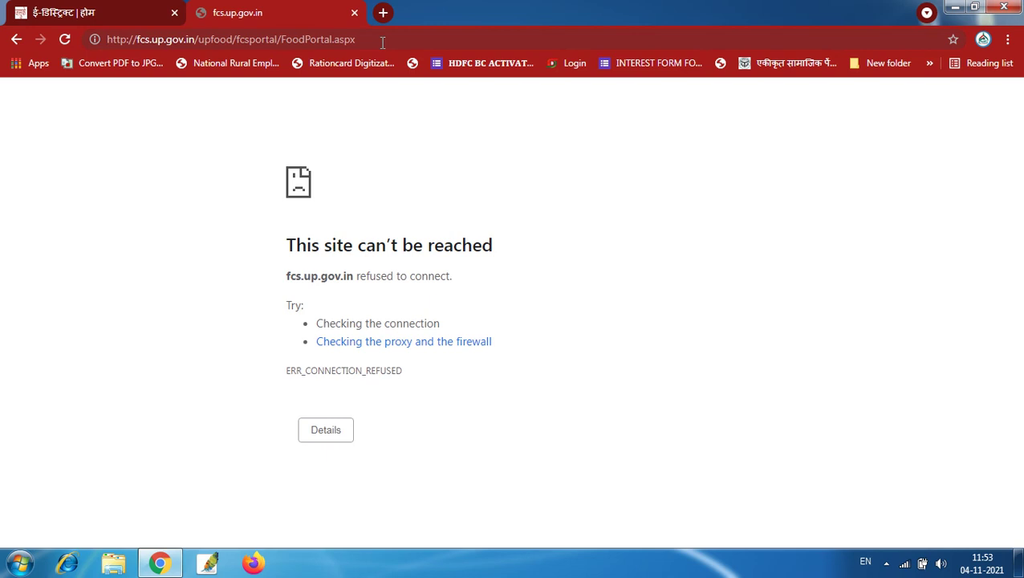
key(F5)
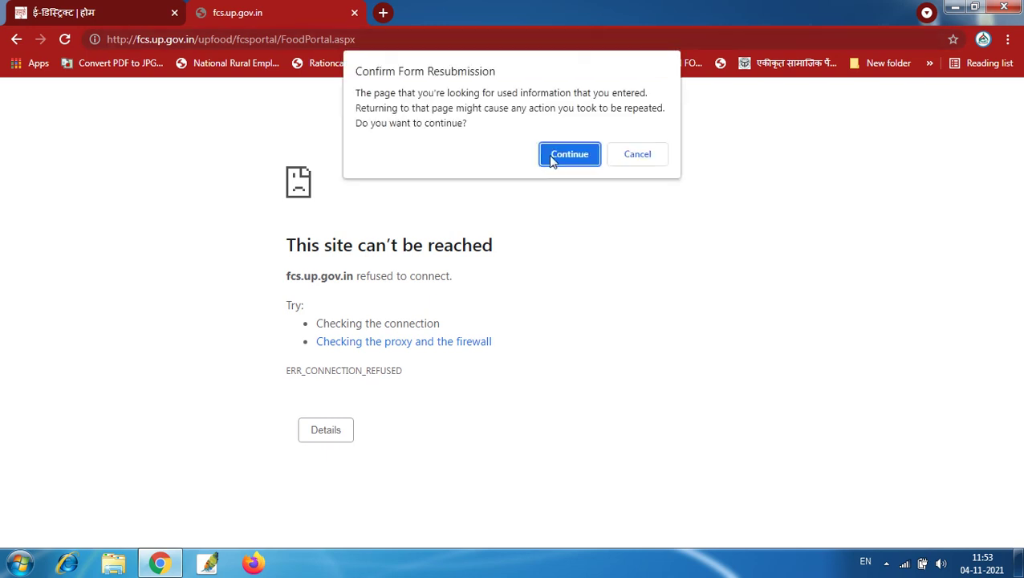
click(552, 158)
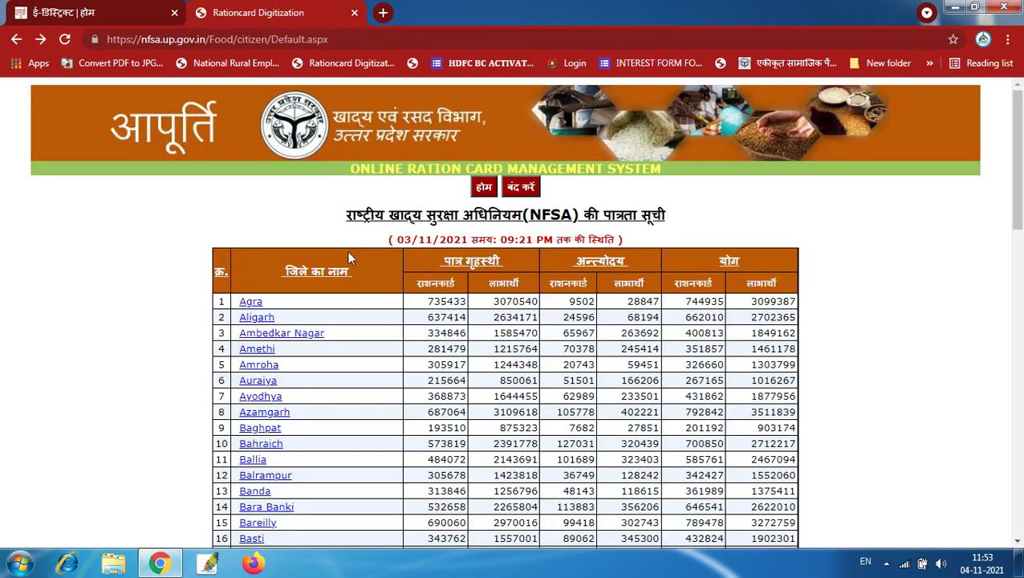
scroll(320, 338, down, 3)
scroll(320, 338, up, 3)
click(217, 136)
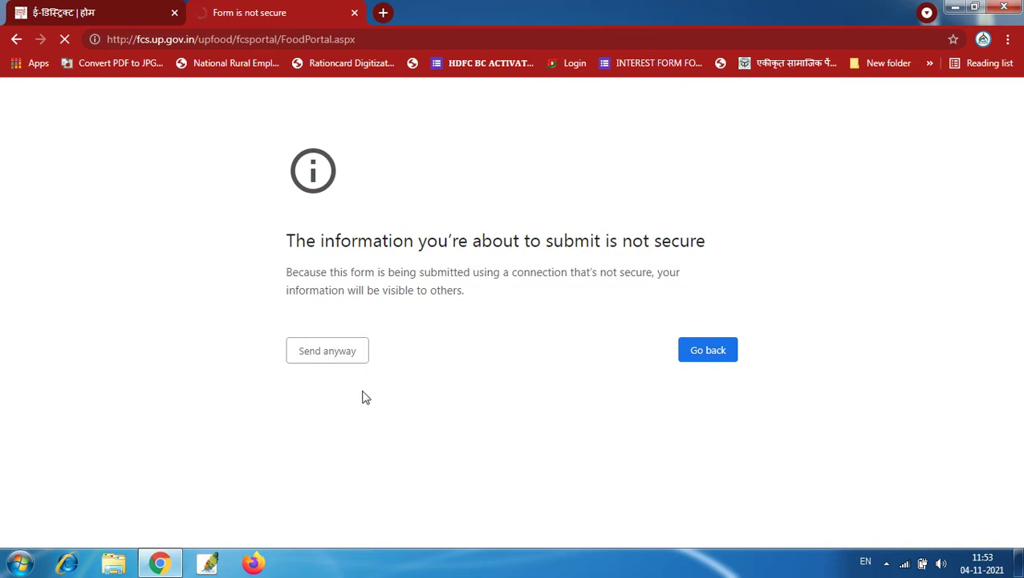
click(324, 429)
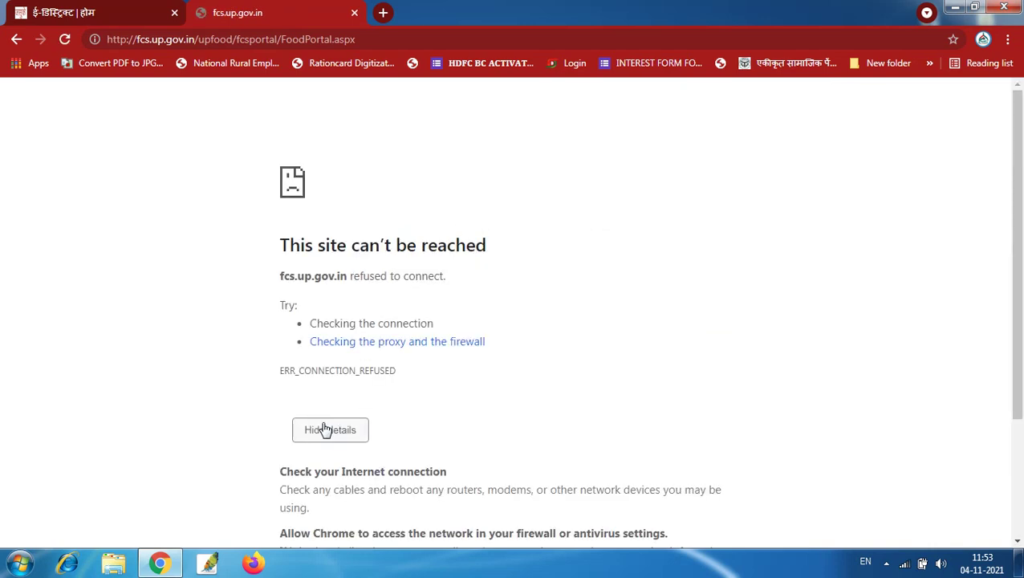
click(369, 40)
click(369, 40)
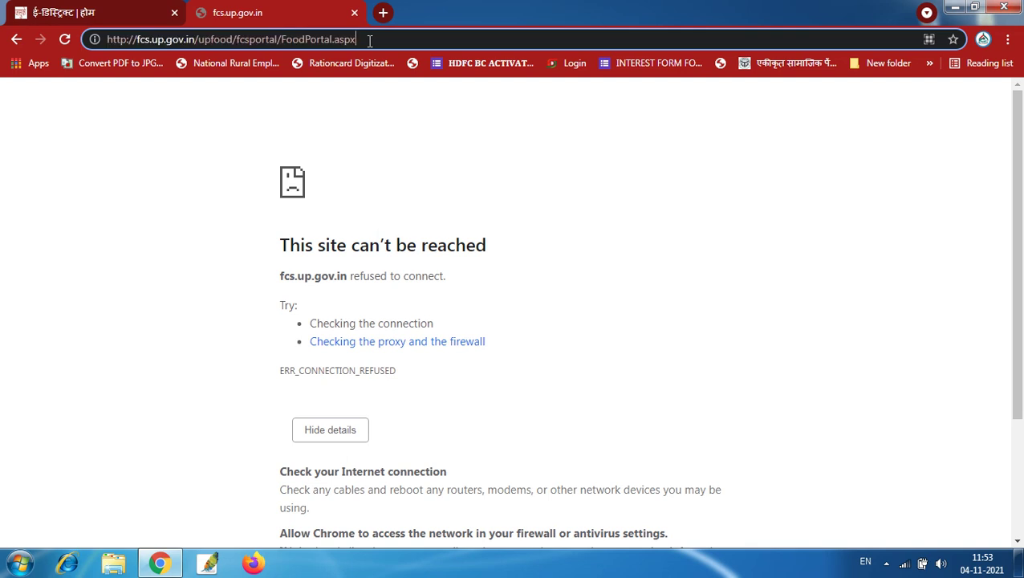
key(Return)
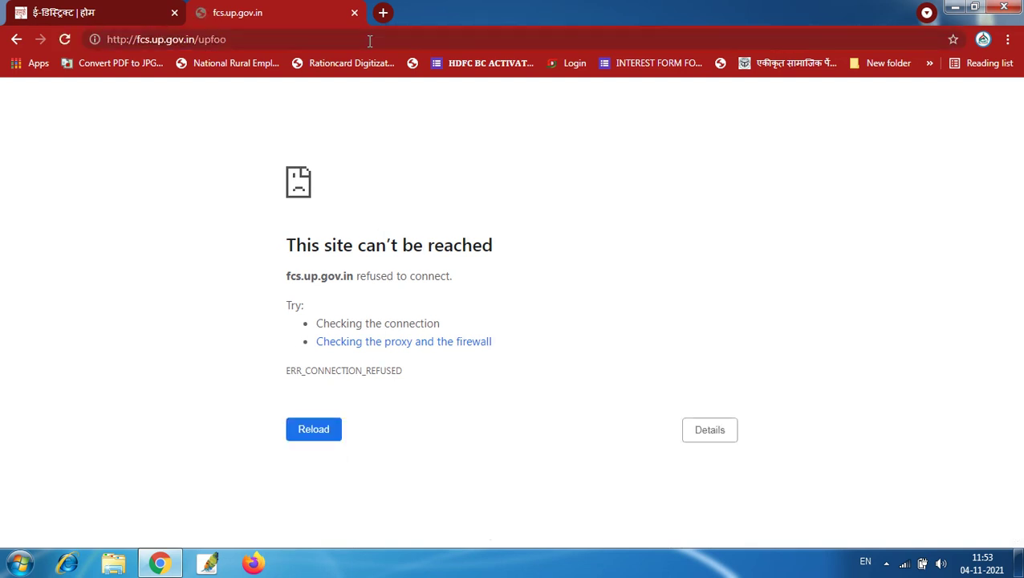
click(369, 40)
key(BackSpace)
key(BackSpace)
key(BackSpace)
key(BackSpace)
key(BackSpace)
key(BackSpace)
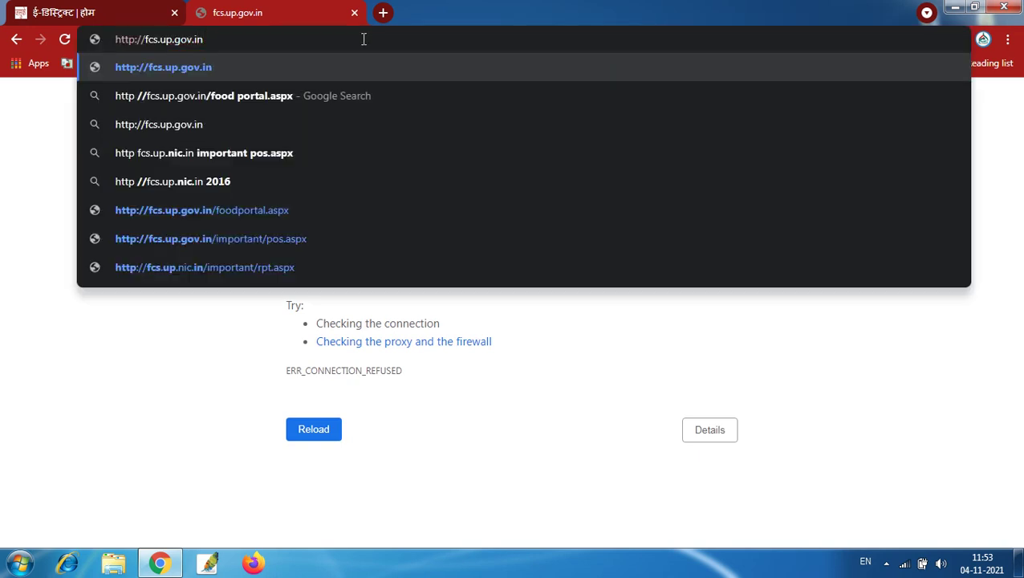
key(Return)
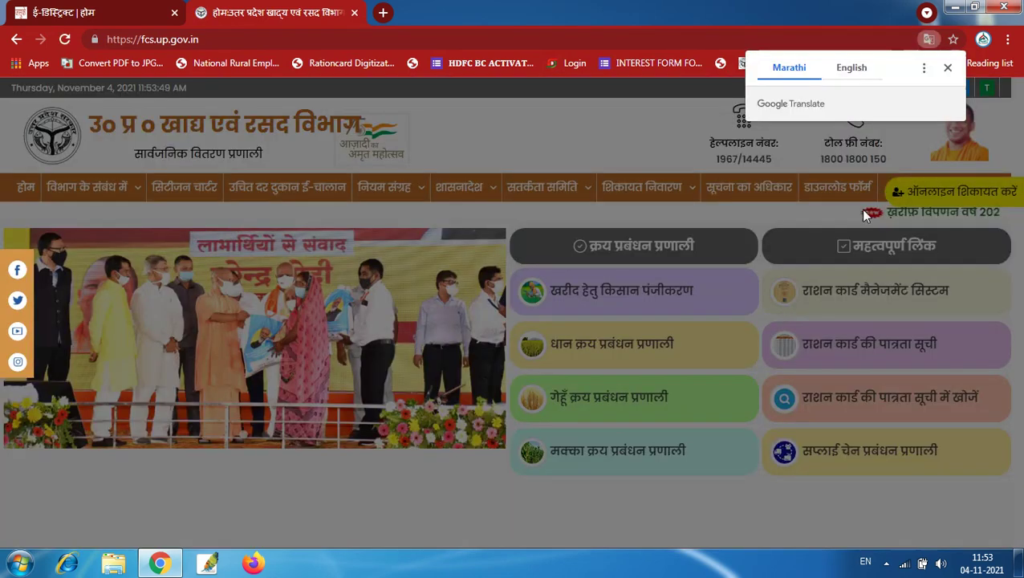
Close the welcome popup on the fcs.up.gov.in home page
click(737, 118)
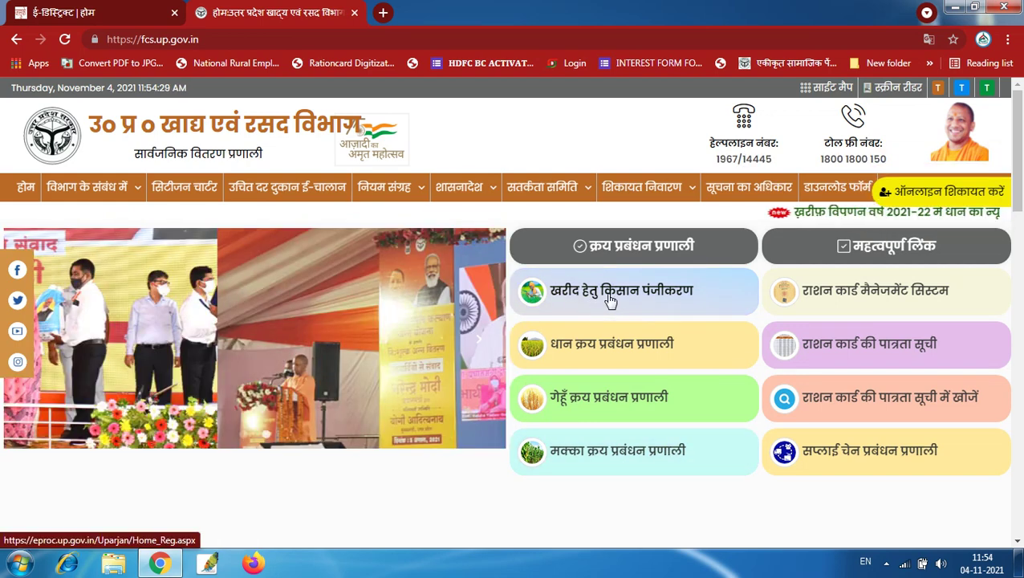
Open farmer registration and choose 'धान खरीद हेतु किसान पंजीकरण'
click(609, 297)
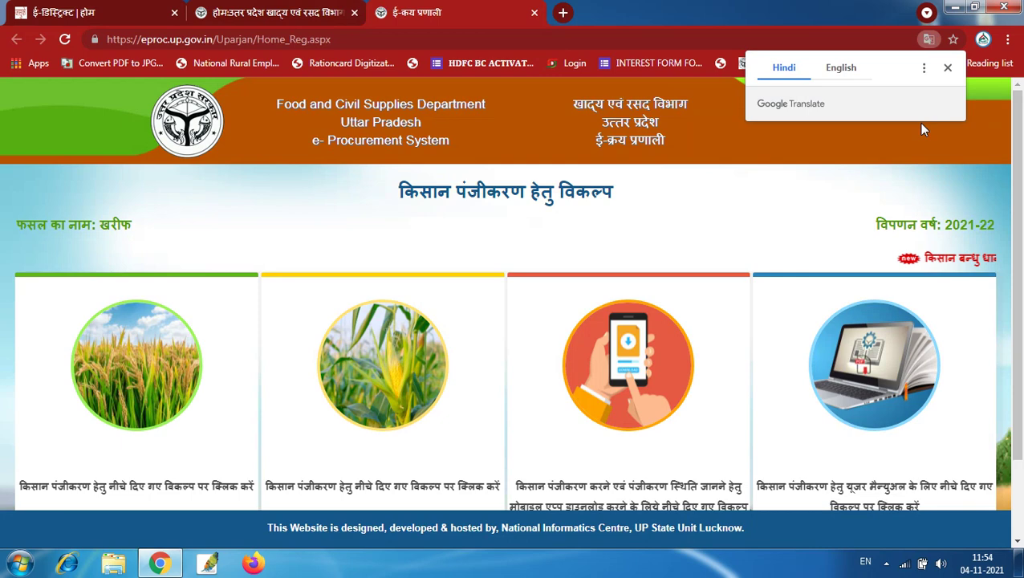
scroll(626, 281, down, 1)
scroll(628, 278, down, 1)
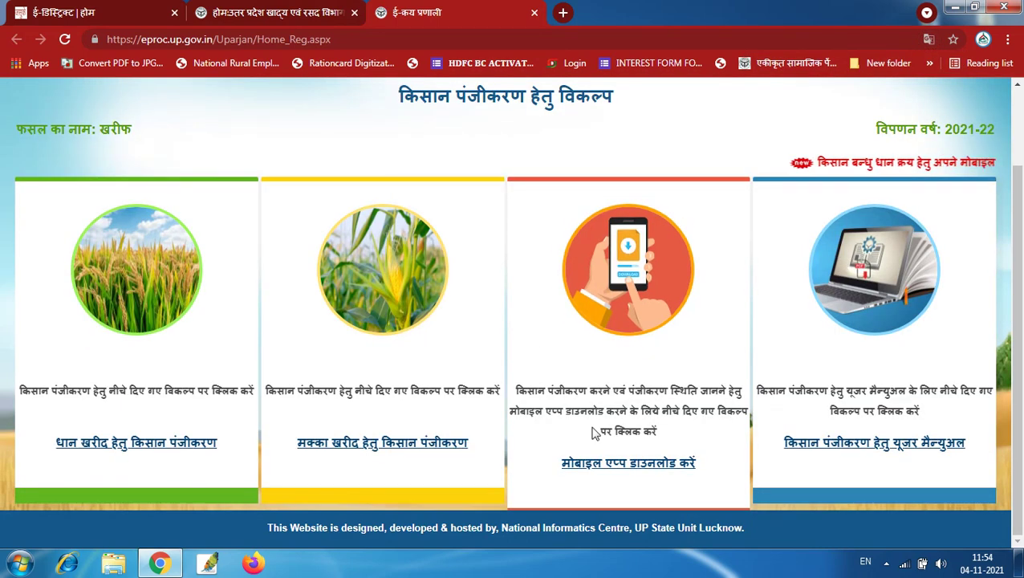
click(99, 454)
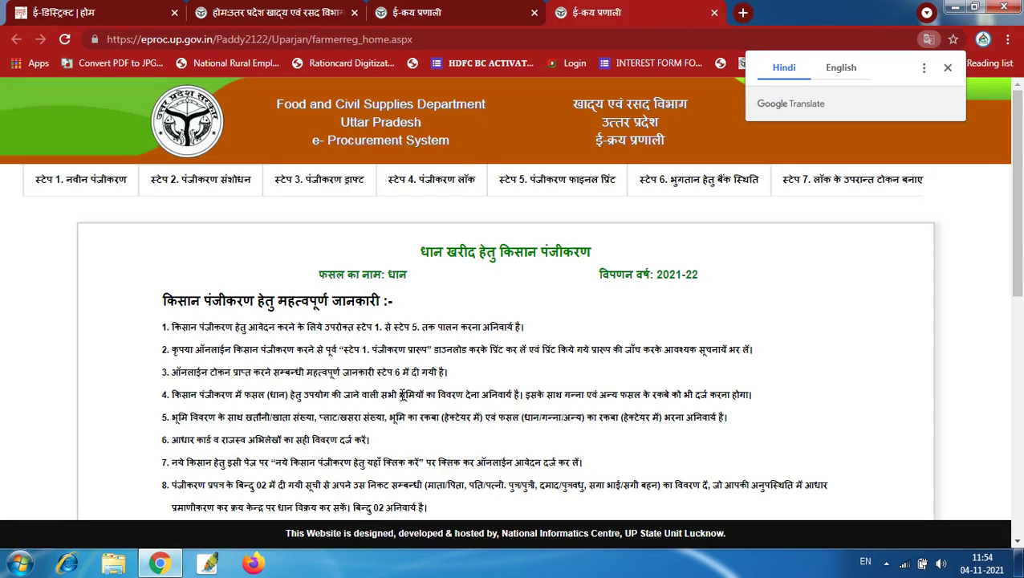
Dismiss the Translate offer, read the instructions, and continue with 'आगे बढ़ें'
click(947, 68)
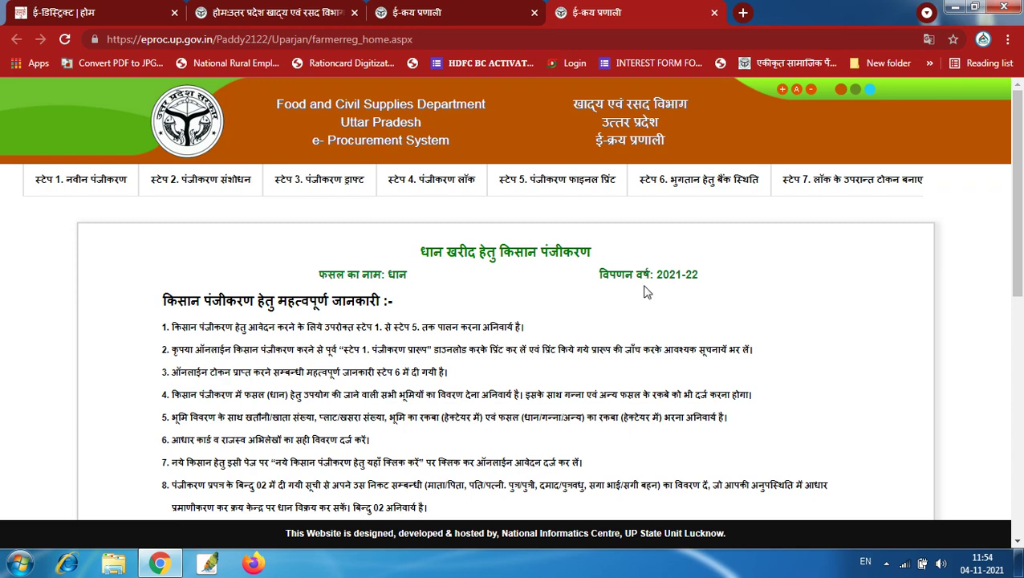
scroll(647, 292, down, 5)
scroll(649, 299, up, 4)
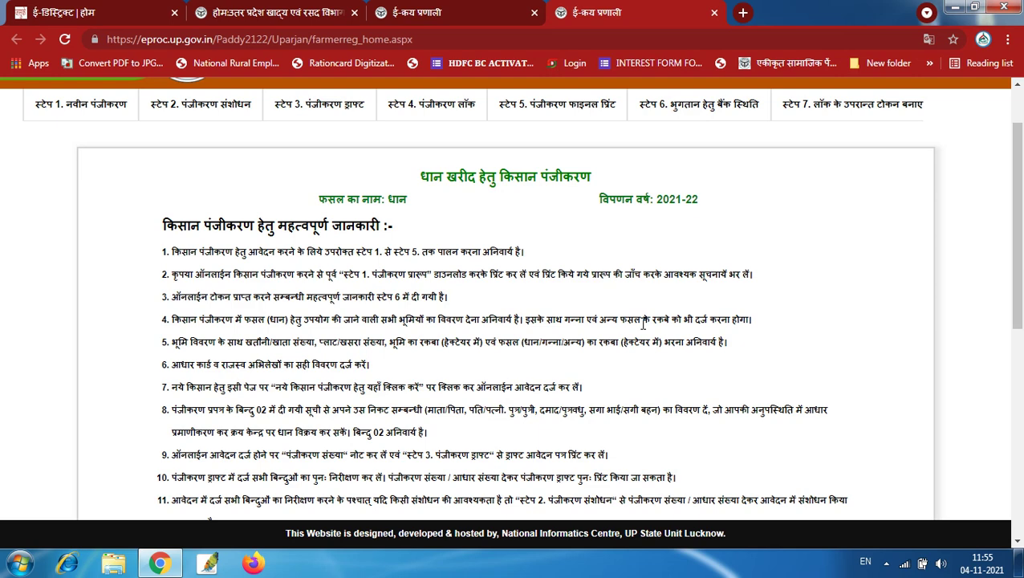
scroll(656, 334, down, 6)
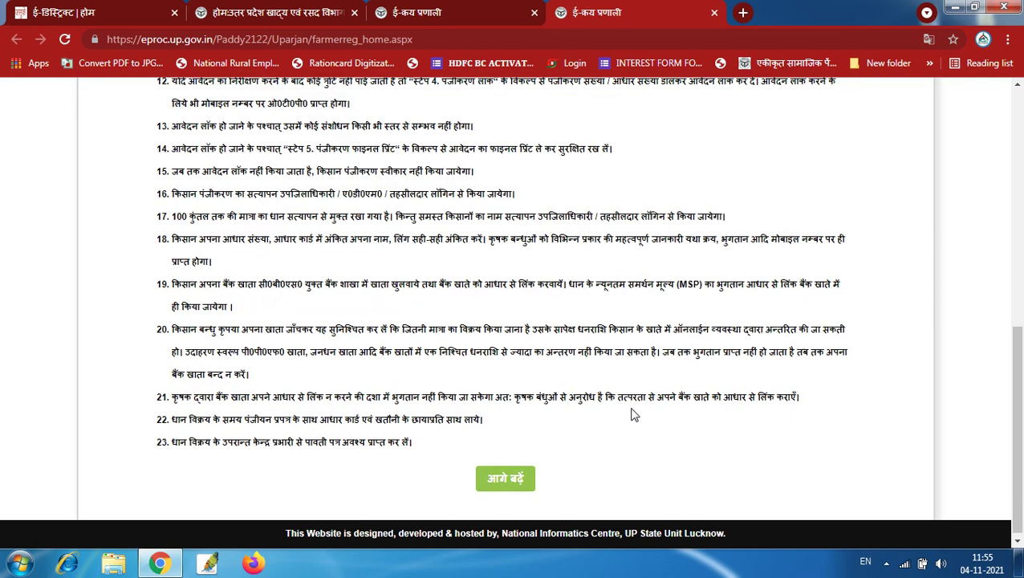
click(495, 476)
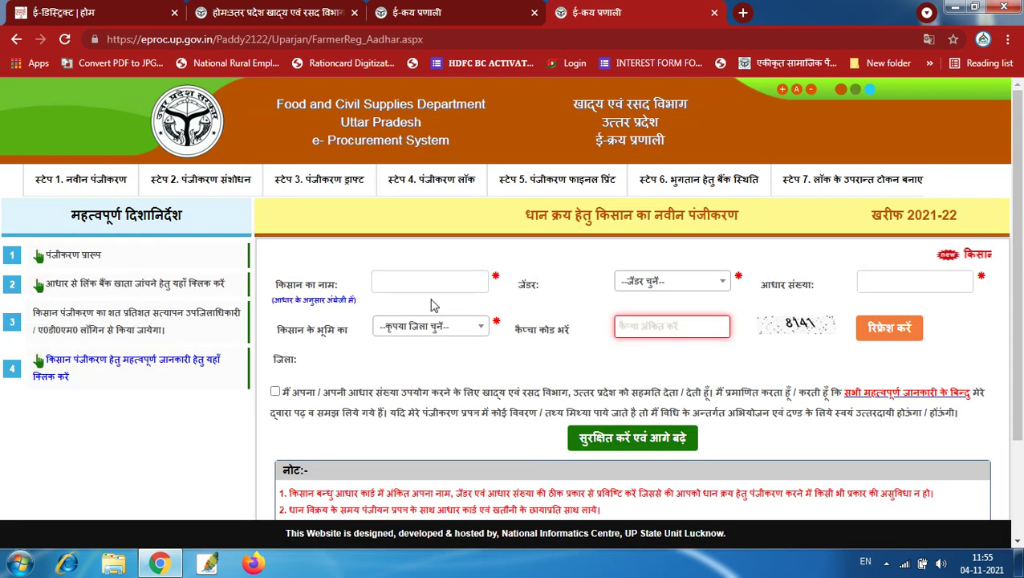
click(420, 273)
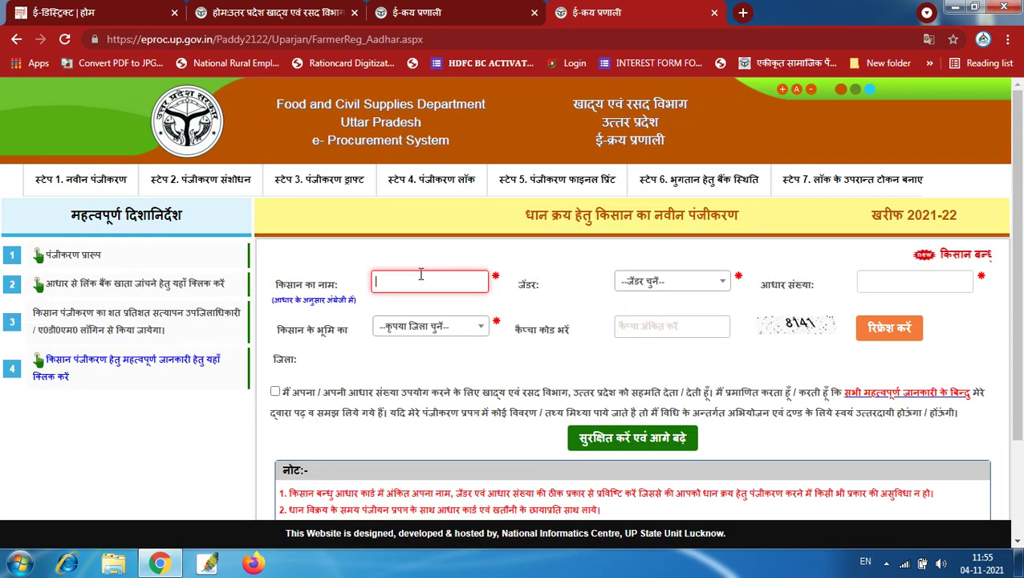
click(687, 288)
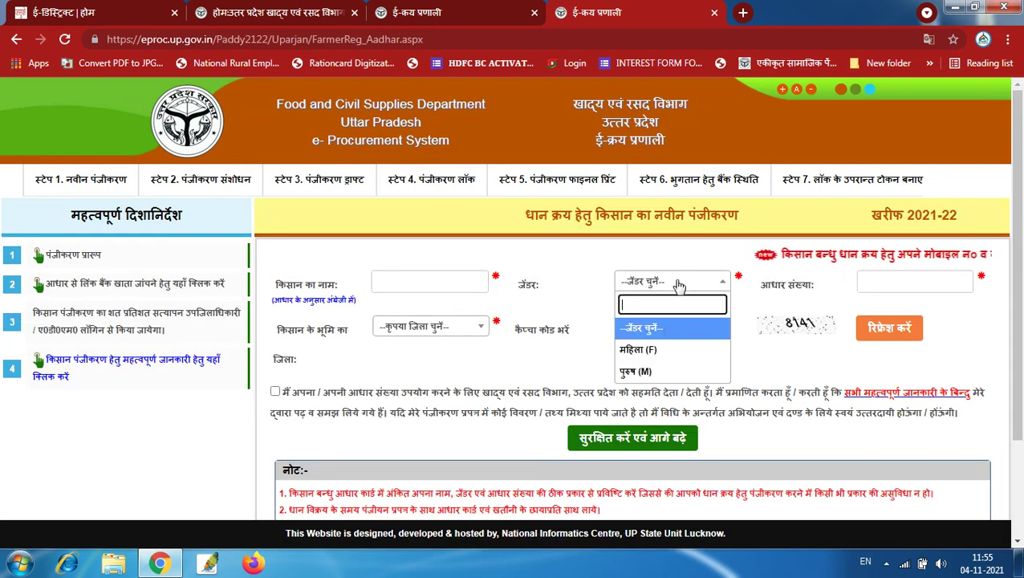
click(883, 289)
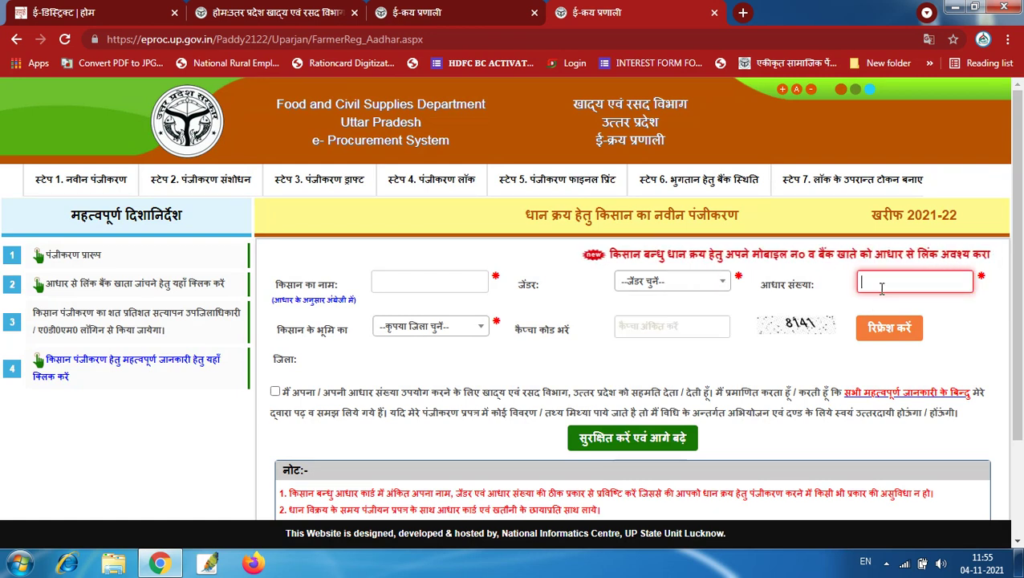
click(423, 328)
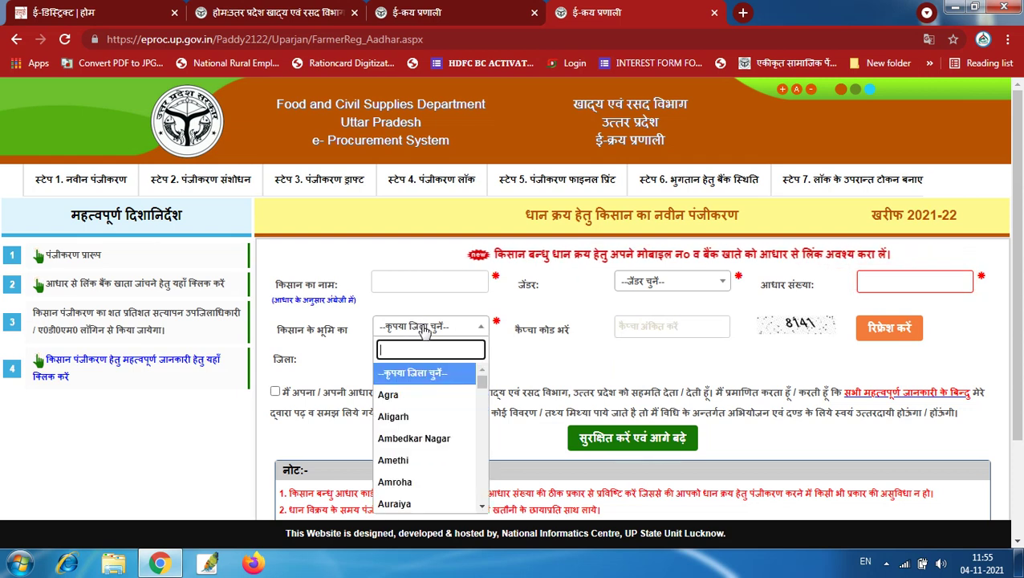
click(390, 394)
click(688, 331)
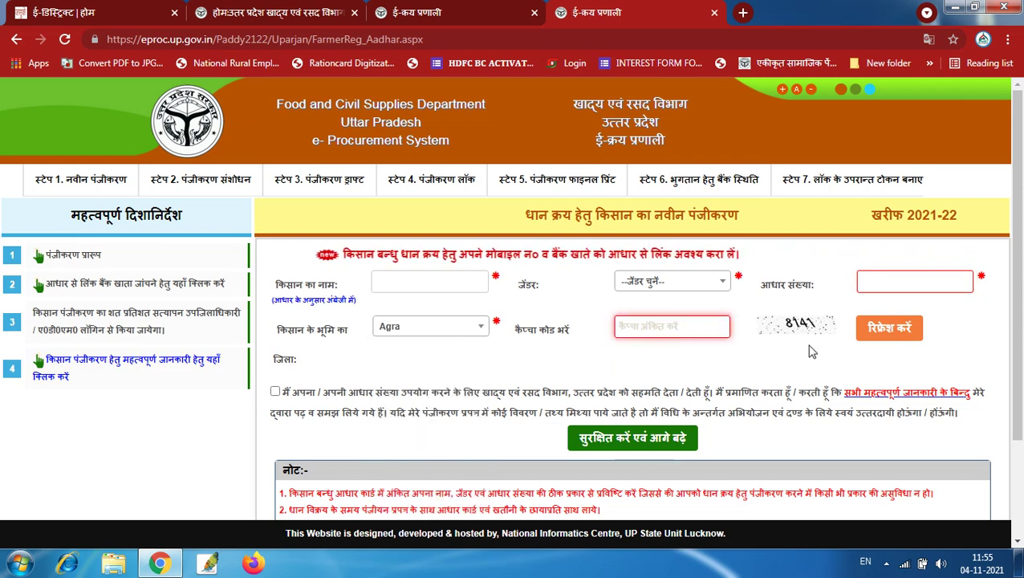
click(276, 392)
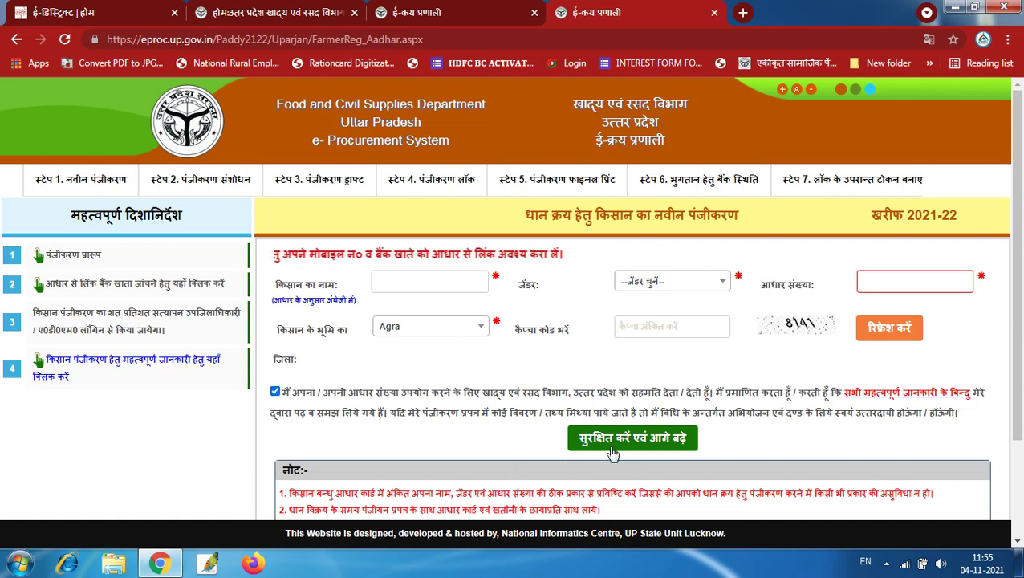
scroll(618, 440, down, 1)
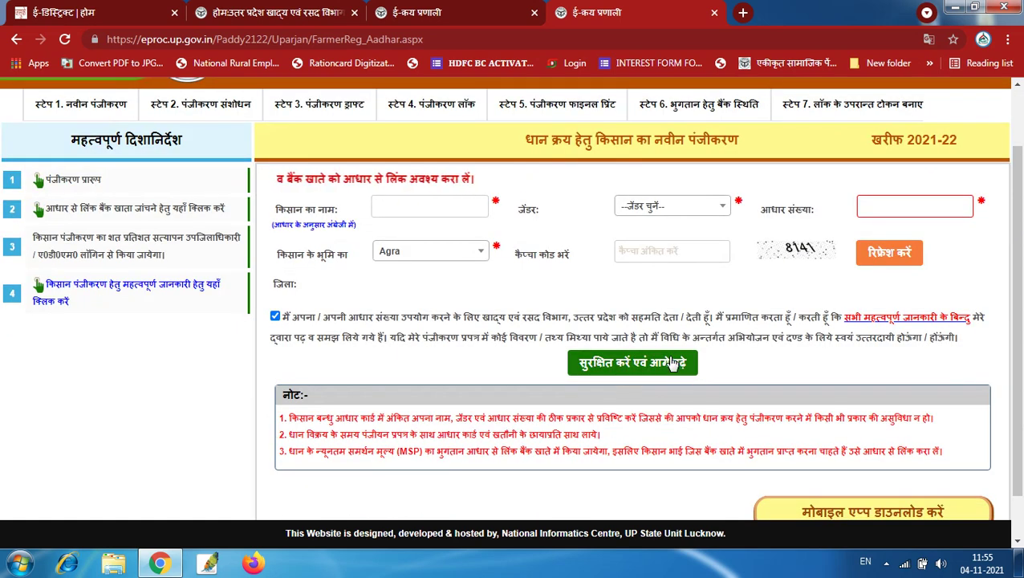
scroll(912, 465, down, 1)
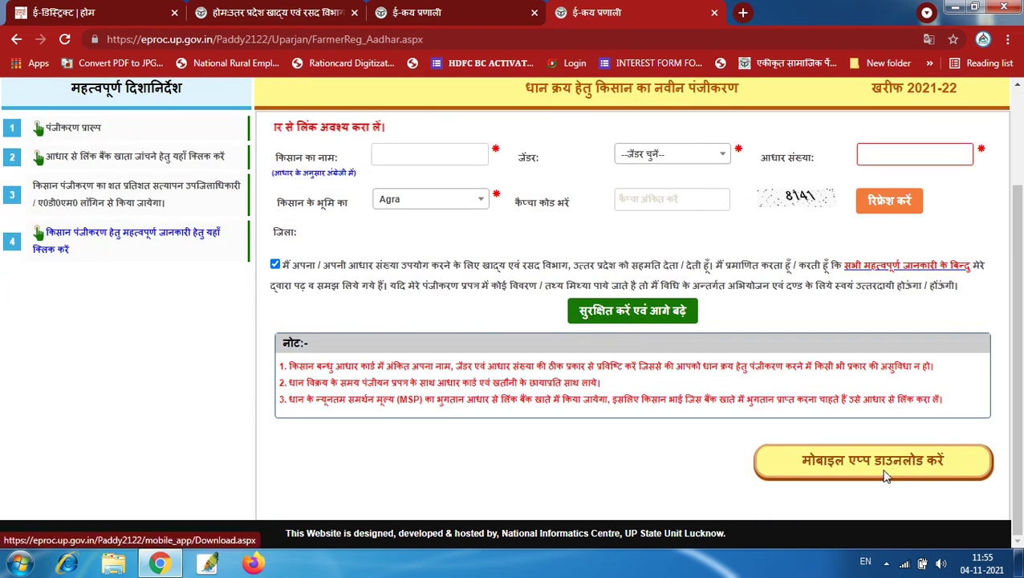
scroll(810, 434, up, 2)
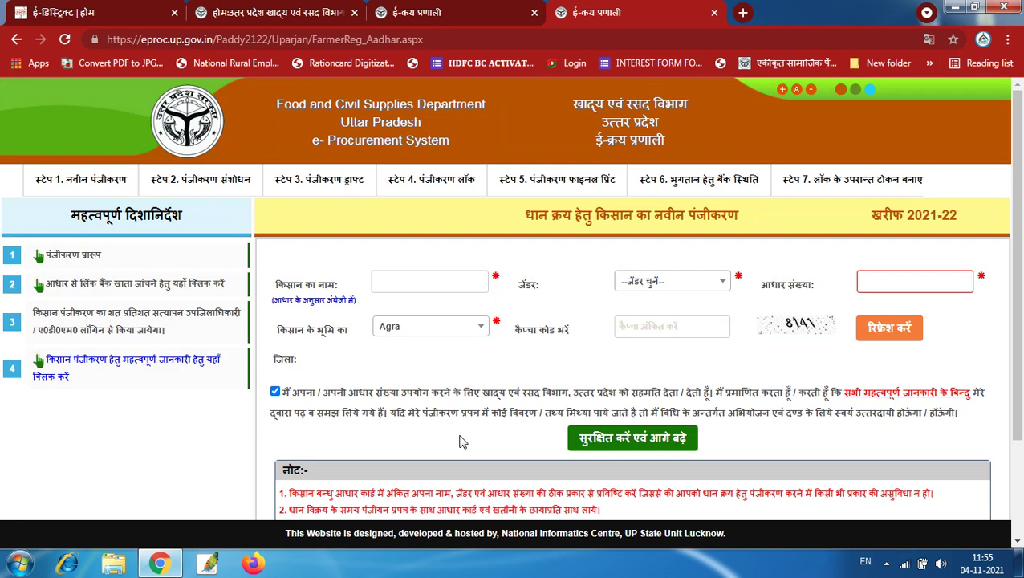
View the Step 3 and Step 4 pages, then return to Step 2 पंजीकरण संशोधन
click(190, 183)
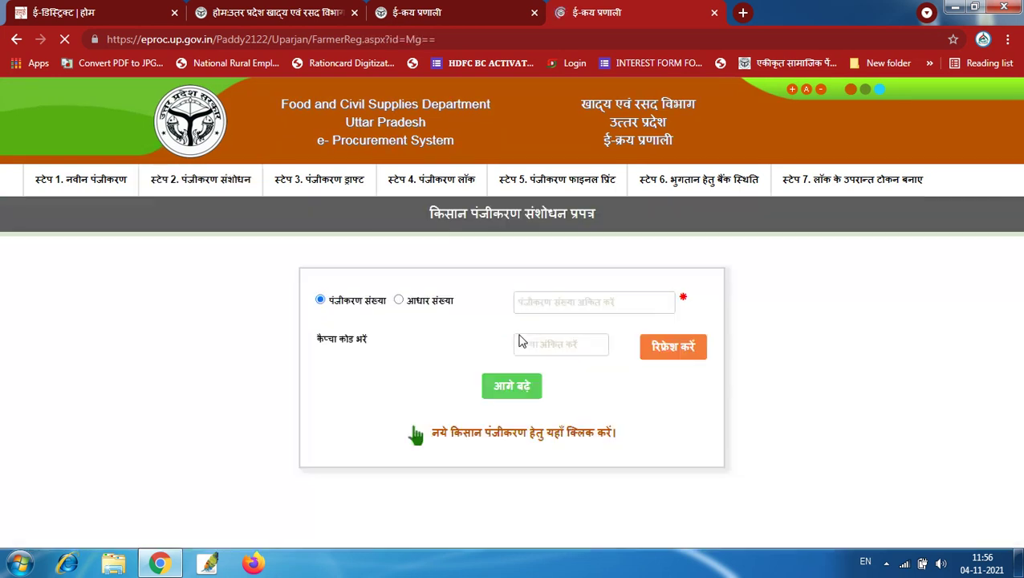
click(565, 296)
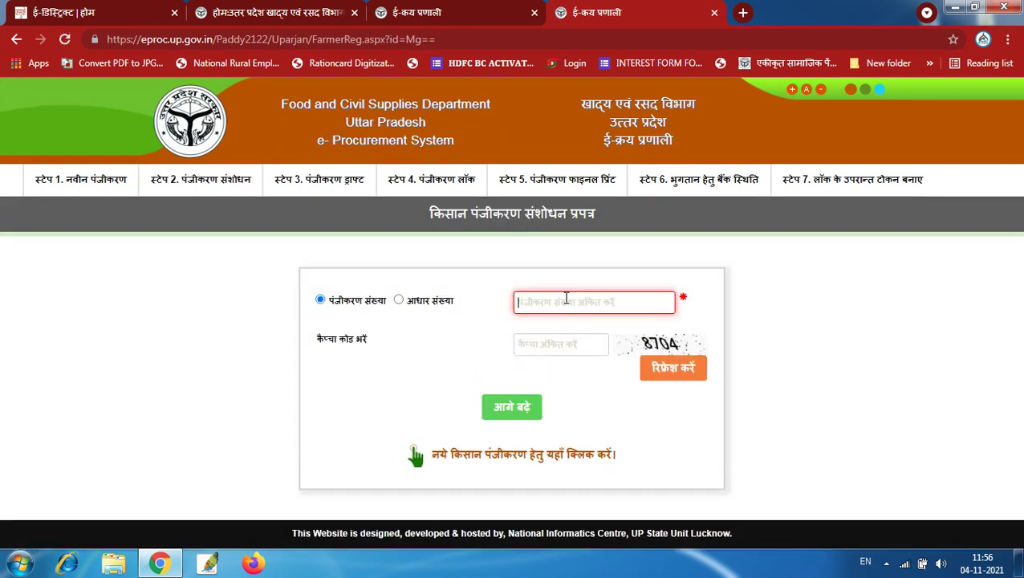
click(440, 301)
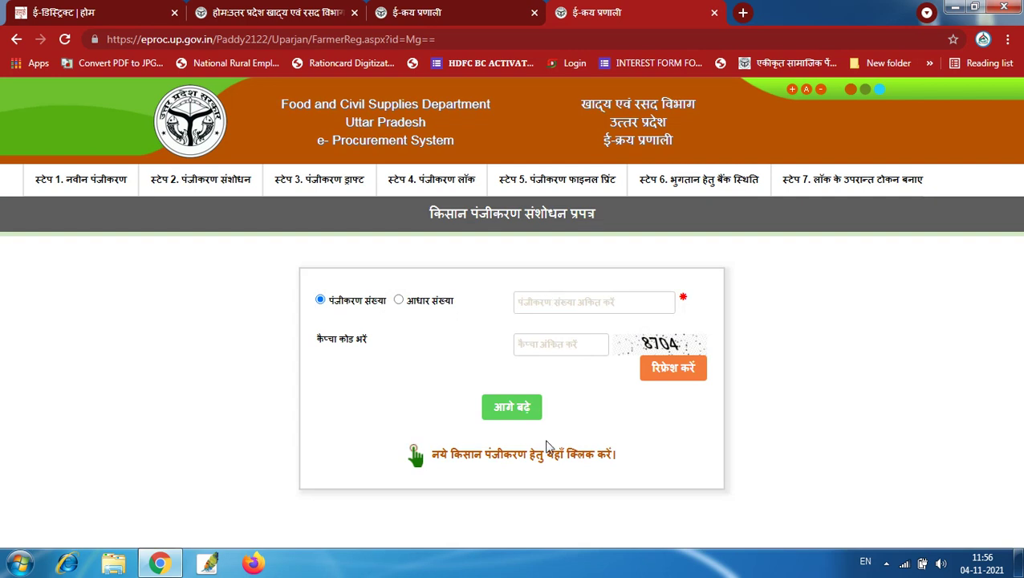
click(317, 185)
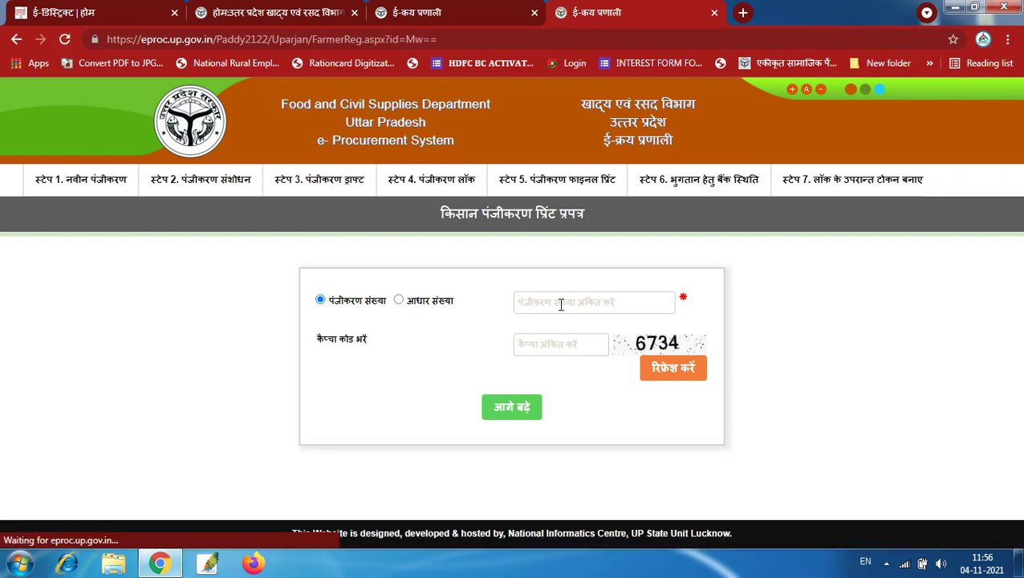
click(440, 193)
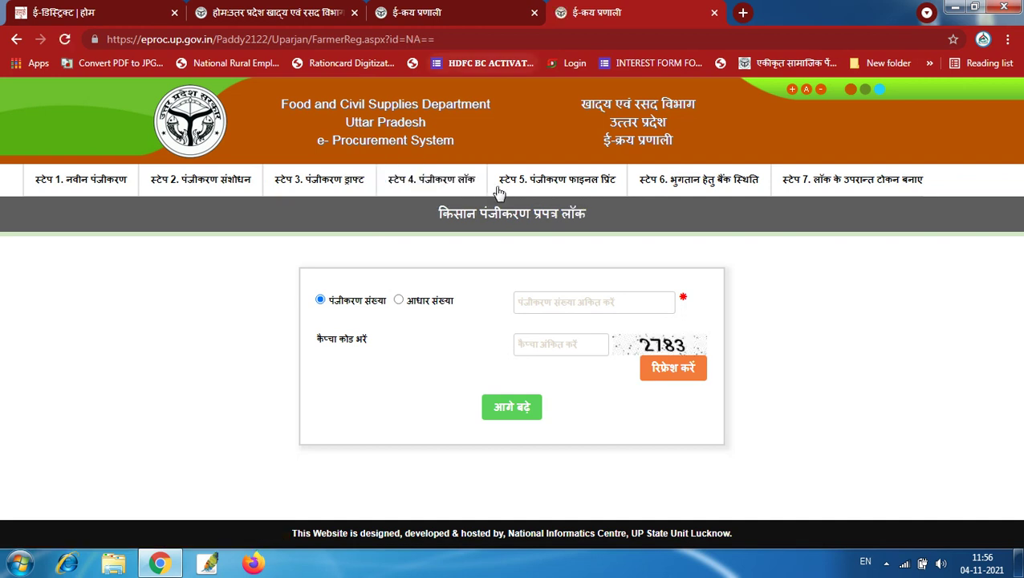
click(185, 193)
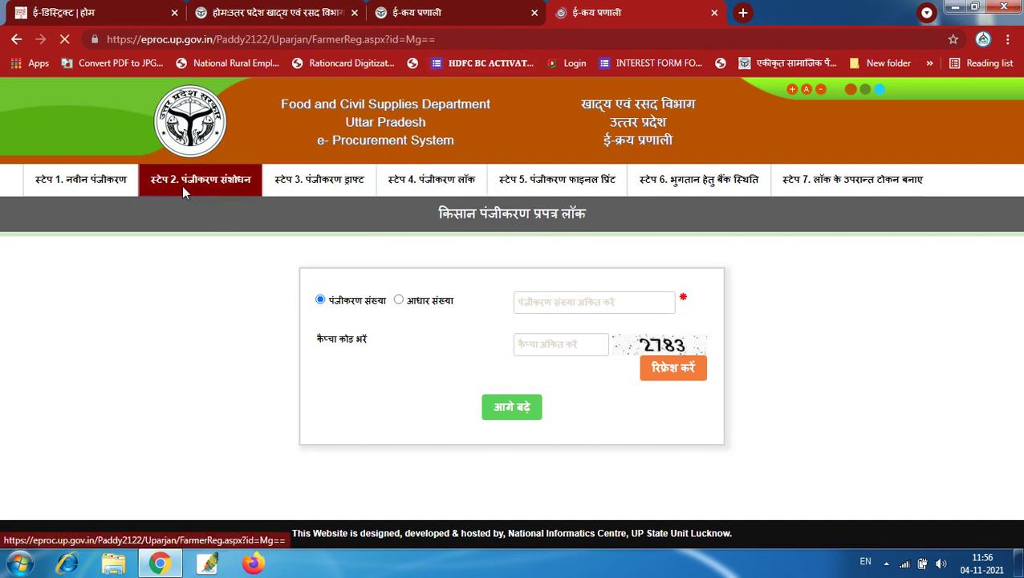
Enter the farmer's registration number and the captcha code, then submit to load the record
click(562, 308)
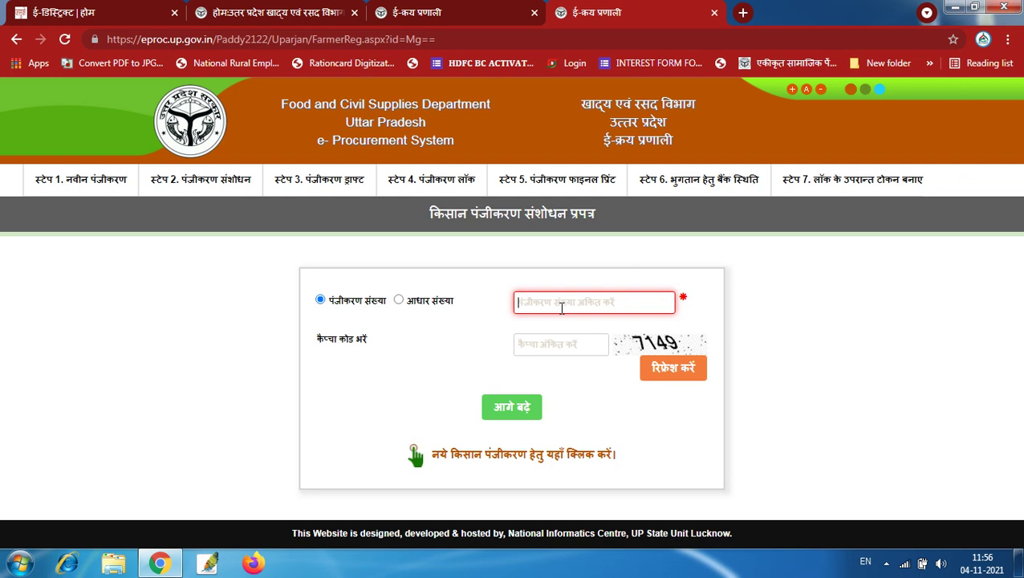
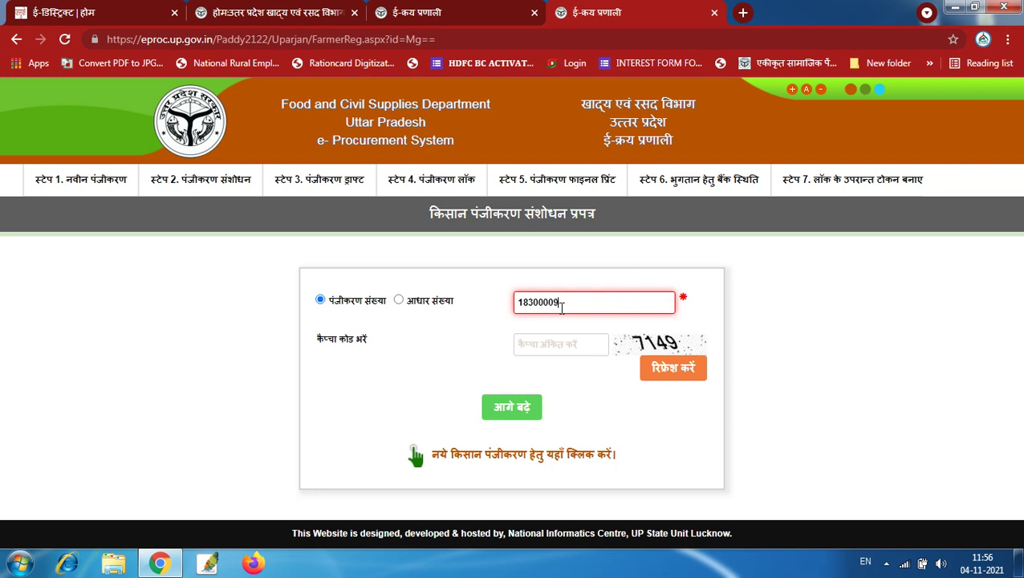
click(546, 346)
text(7149)
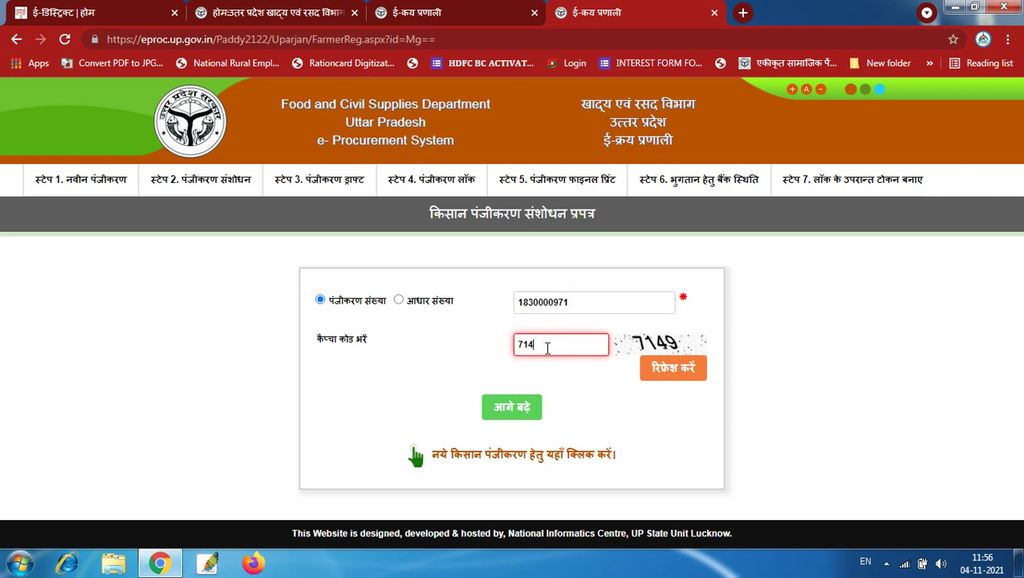
click(513, 413)
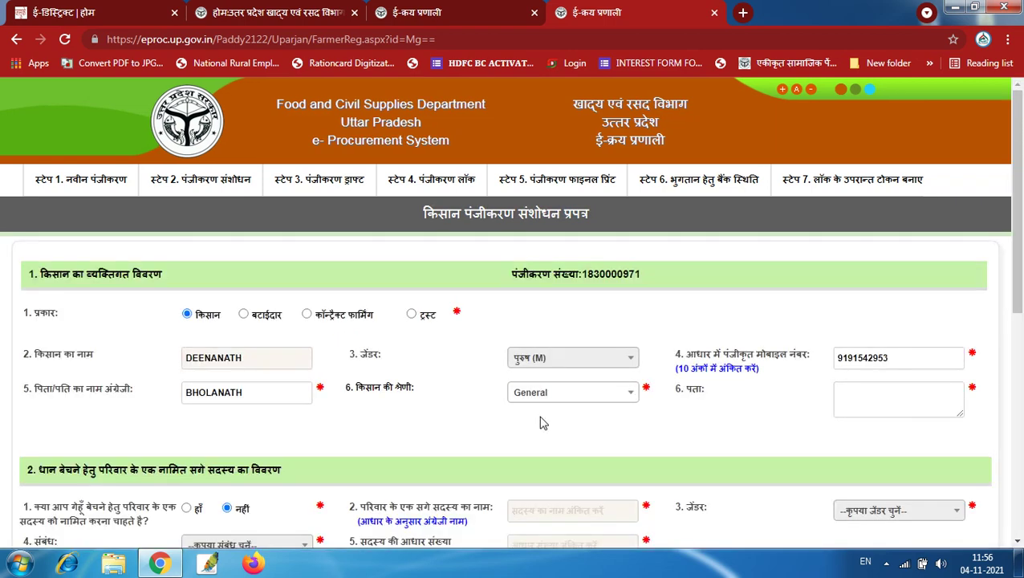
Choose pargana गोण्डा and village नरायनपुर कला, then select the khata number field
scroll(603, 421, down, 6)
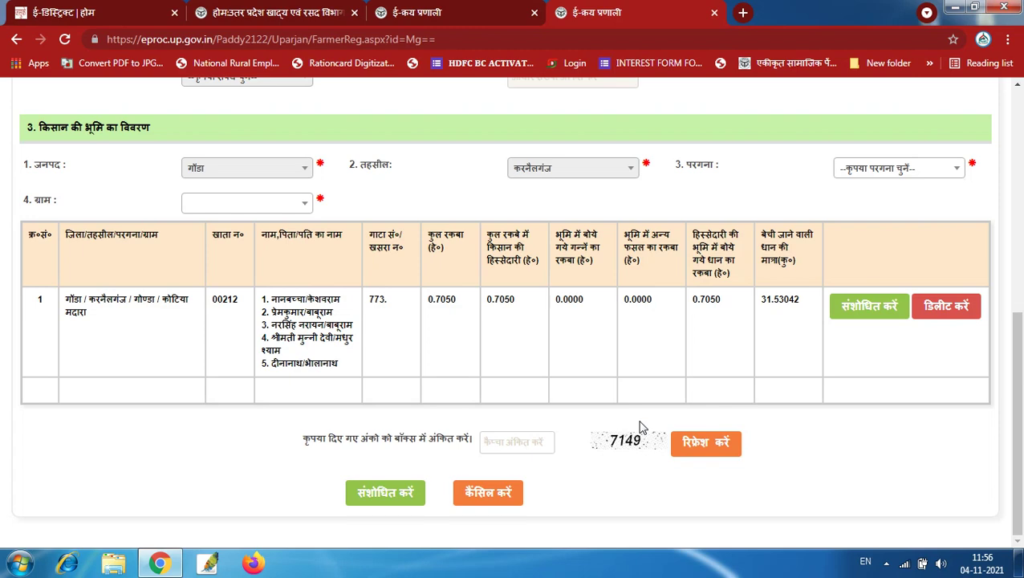
scroll(642, 427, up, 1)
scroll(647, 426, up, 5)
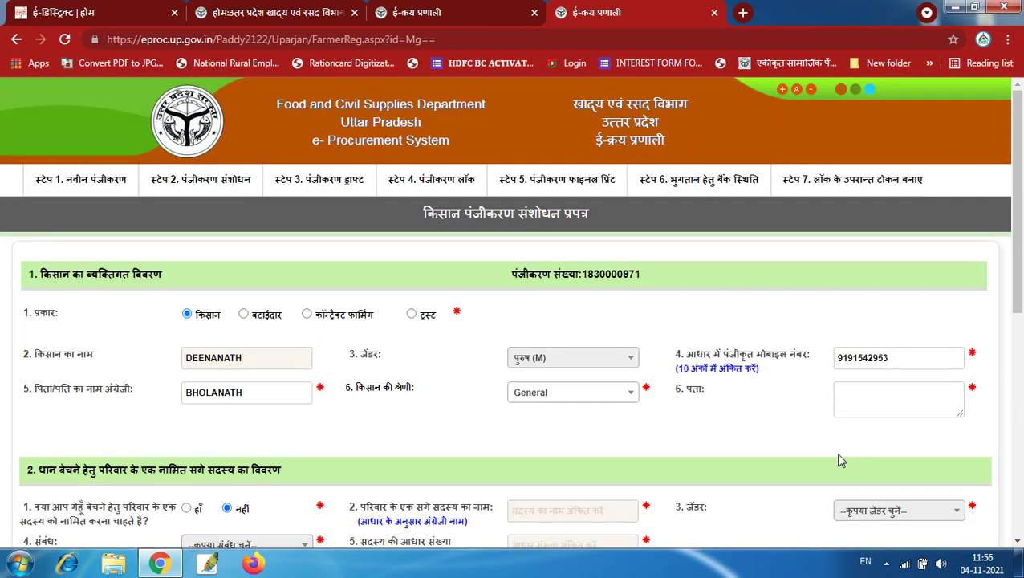
scroll(840, 459, down, 6)
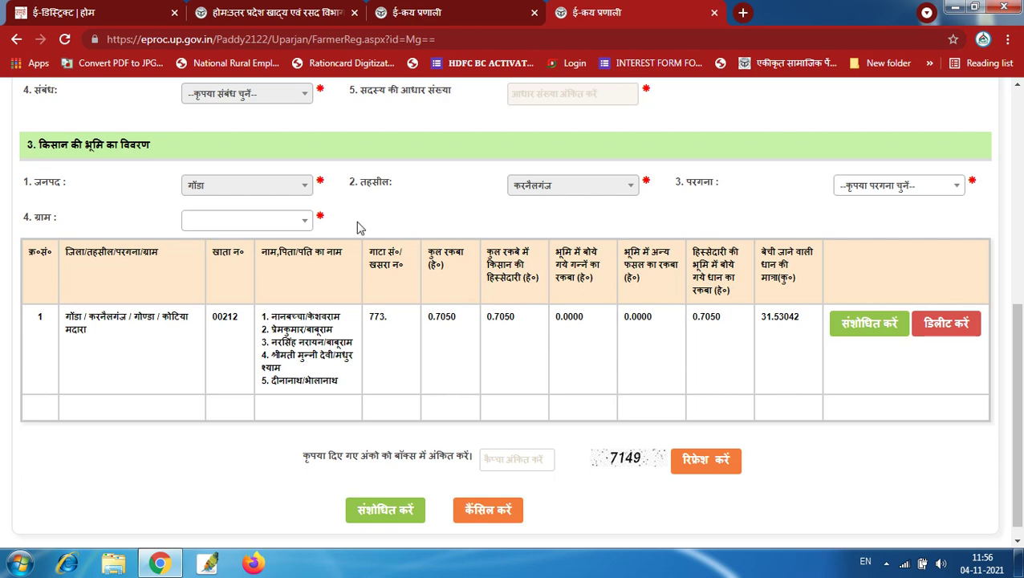
click(868, 189)
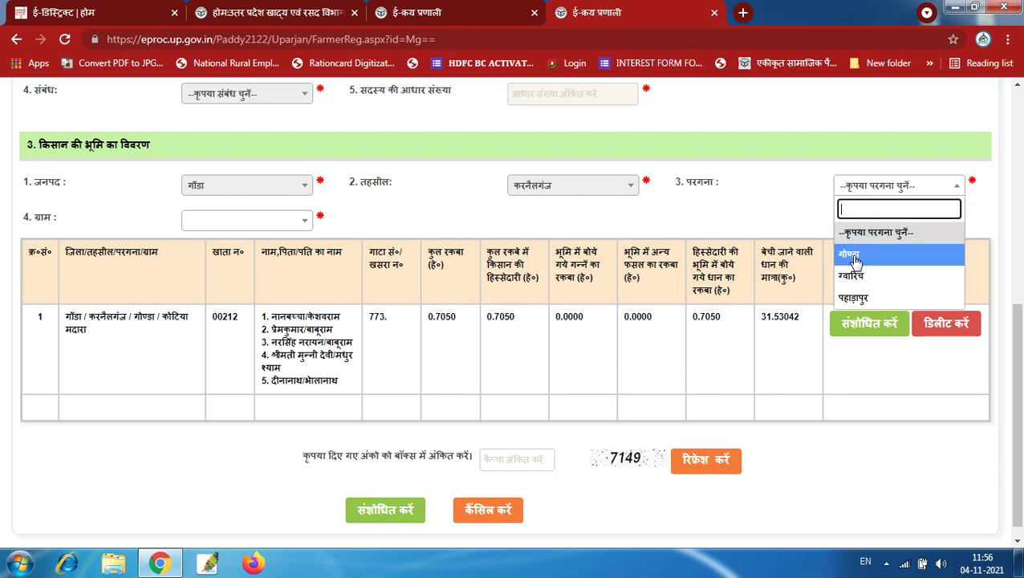
click(851, 253)
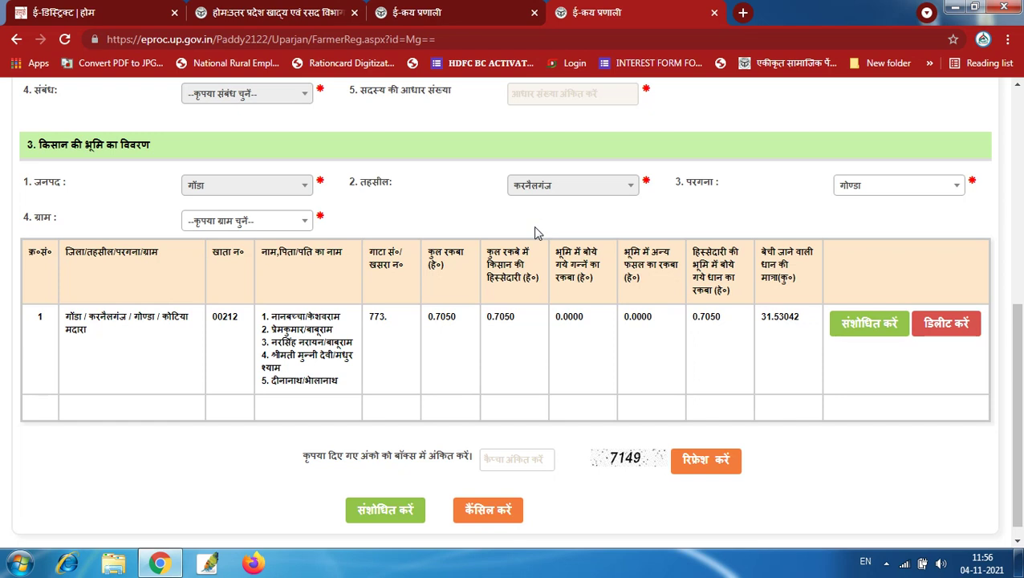
click(245, 222)
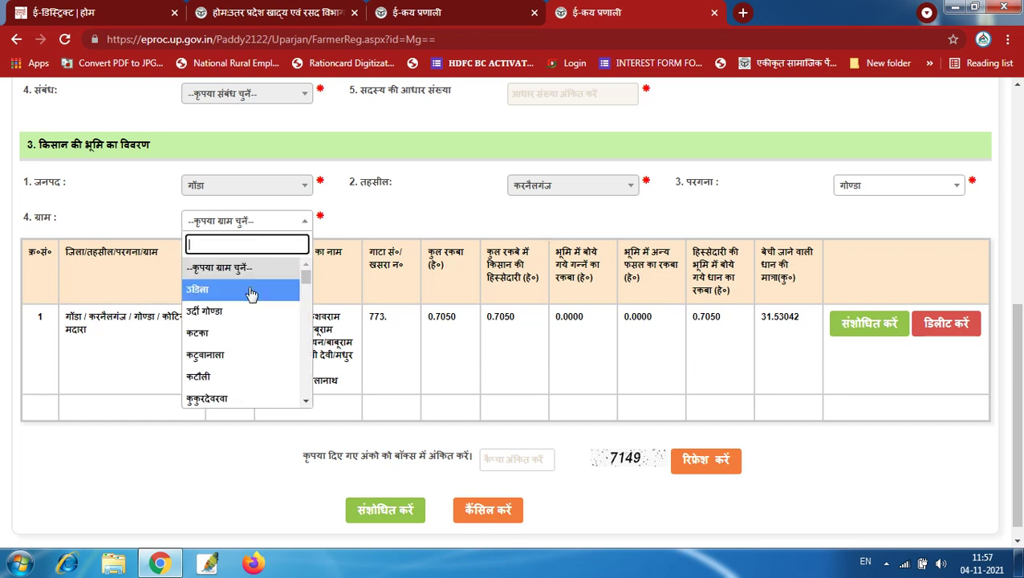
scroll(258, 361, down, 5)
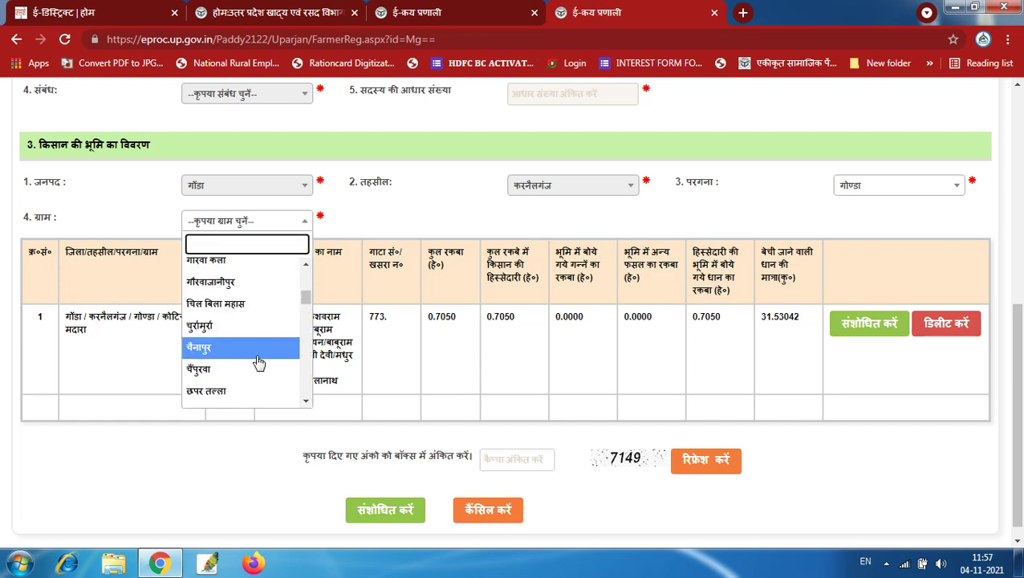
scroll(245, 359, down, 4)
click(226, 337)
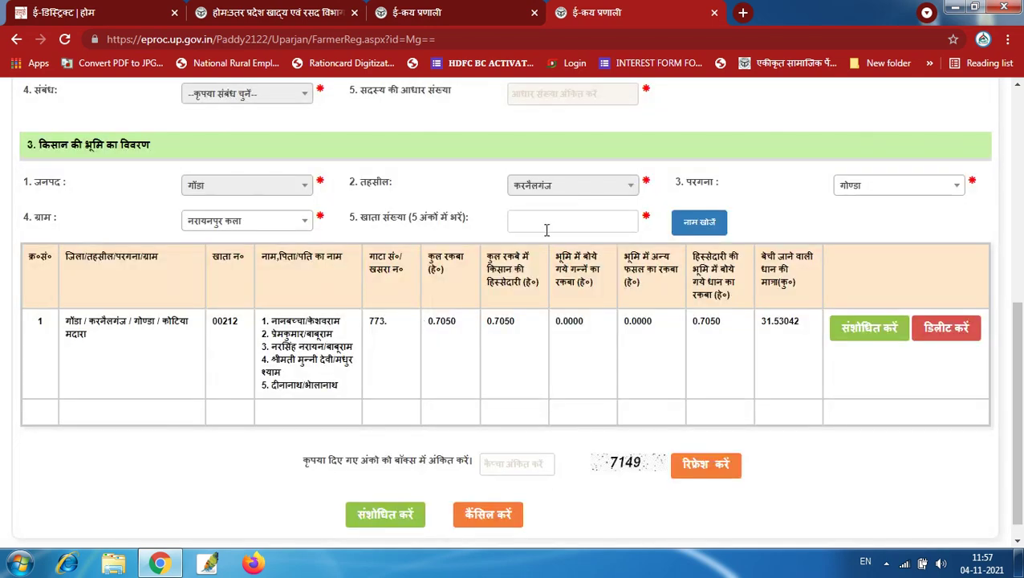
click(545, 231)
triple_click(432, 217)
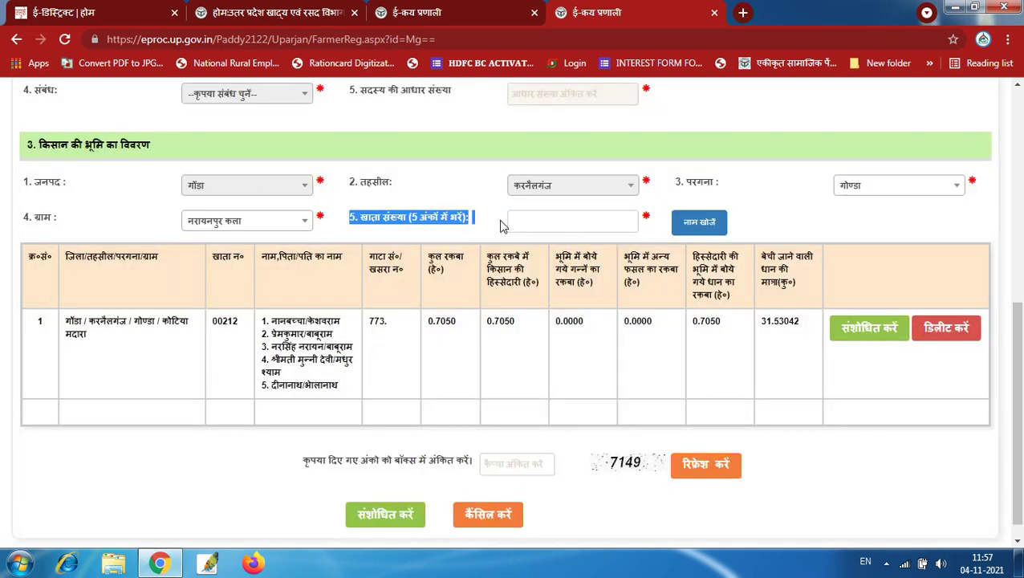
Search 'bhulekh' in a new tab and open the भूलेख - BhuLekh site
click(743, 14)
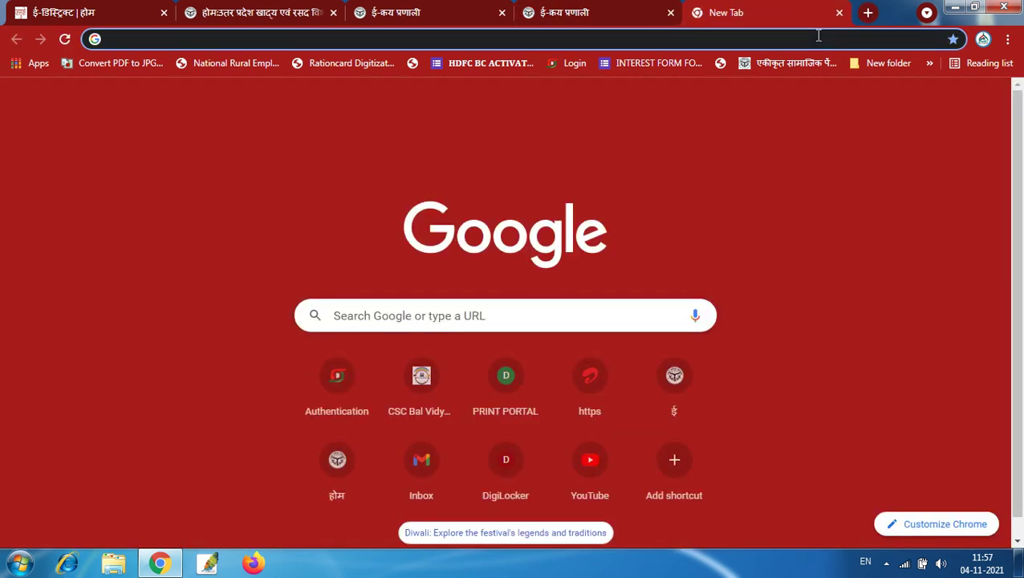
text(bhule)
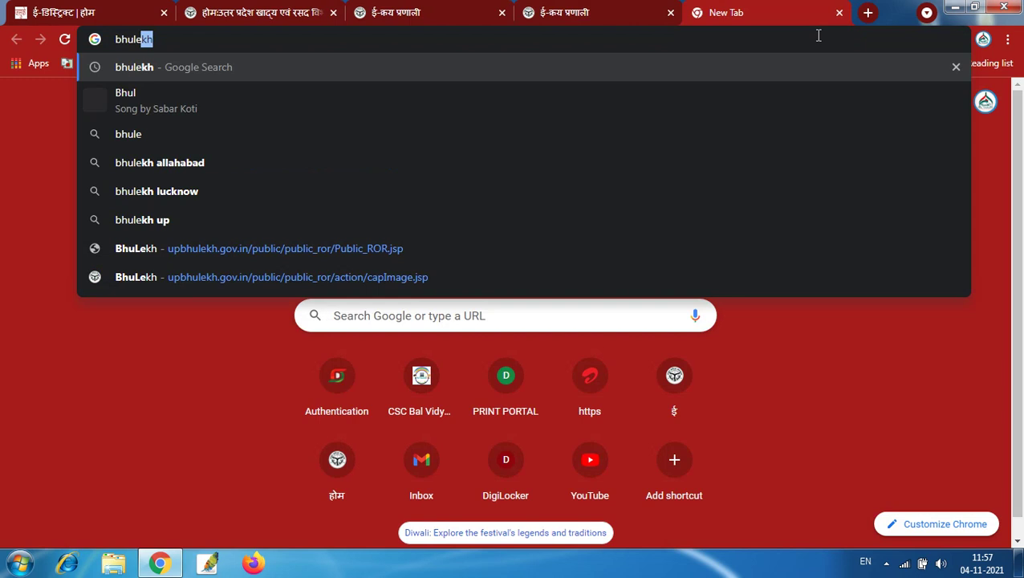
text(kh)
key(Return)
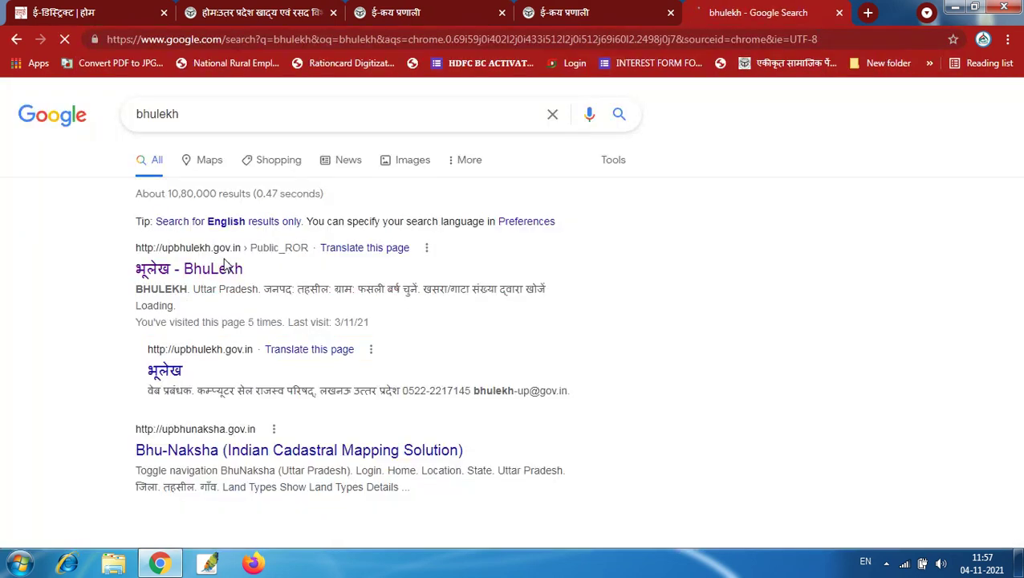
click(183, 271)
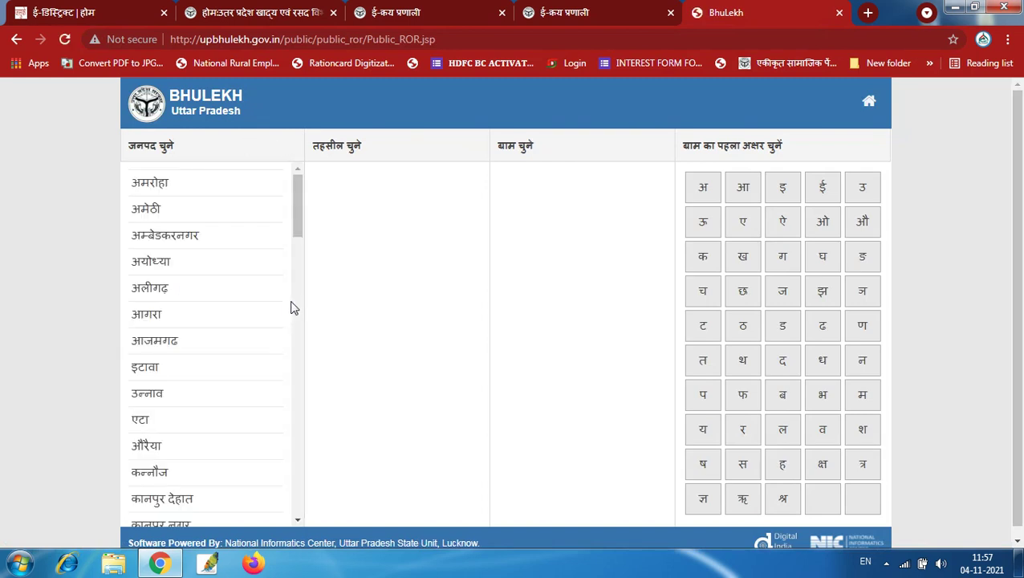
Select district गोंडा, tahsil करनैलगंज and village अल्लीपुर गोकुला
scroll(274, 318, down, 2)
scroll(274, 318, down, 3)
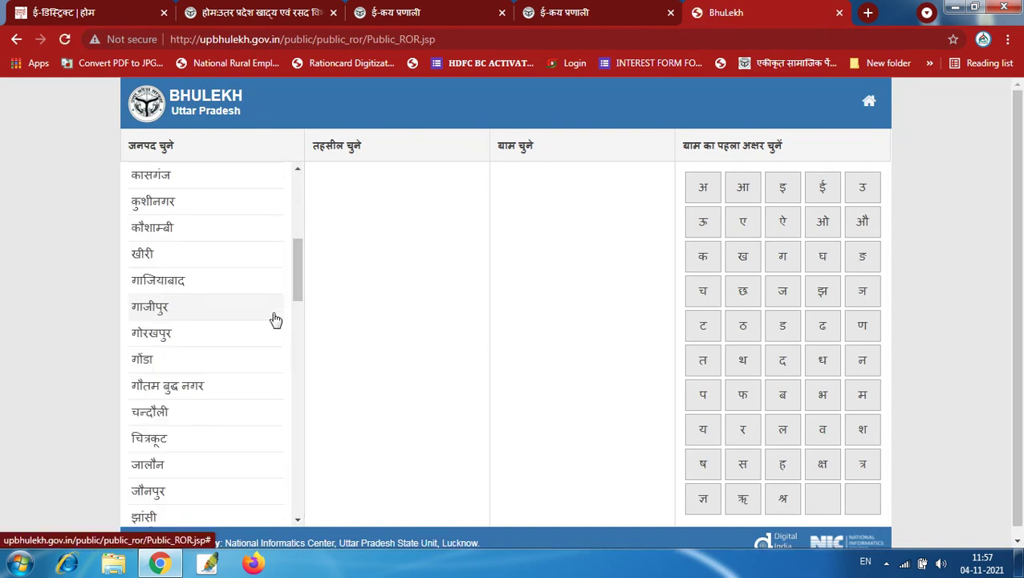
click(183, 367)
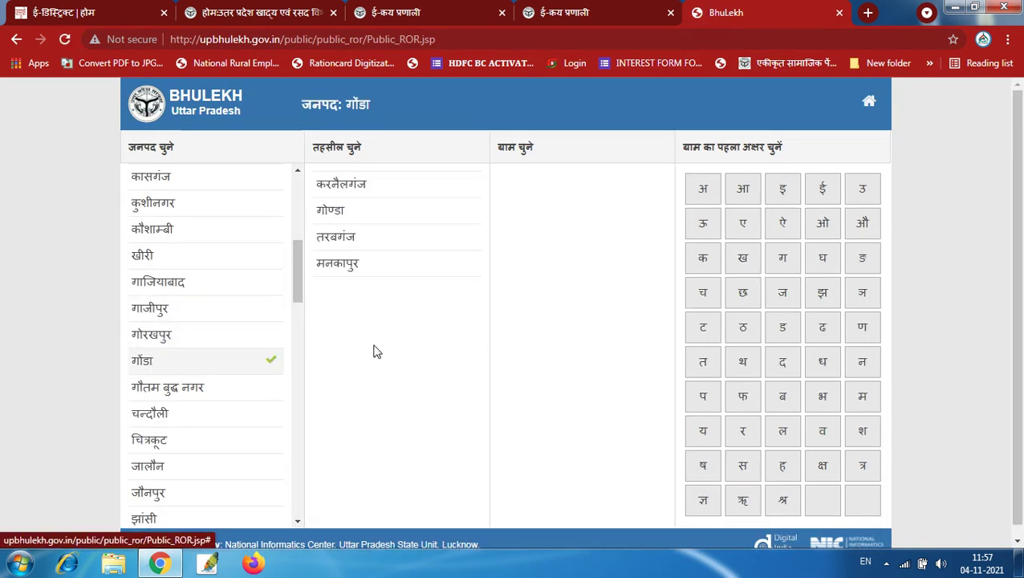
click(359, 190)
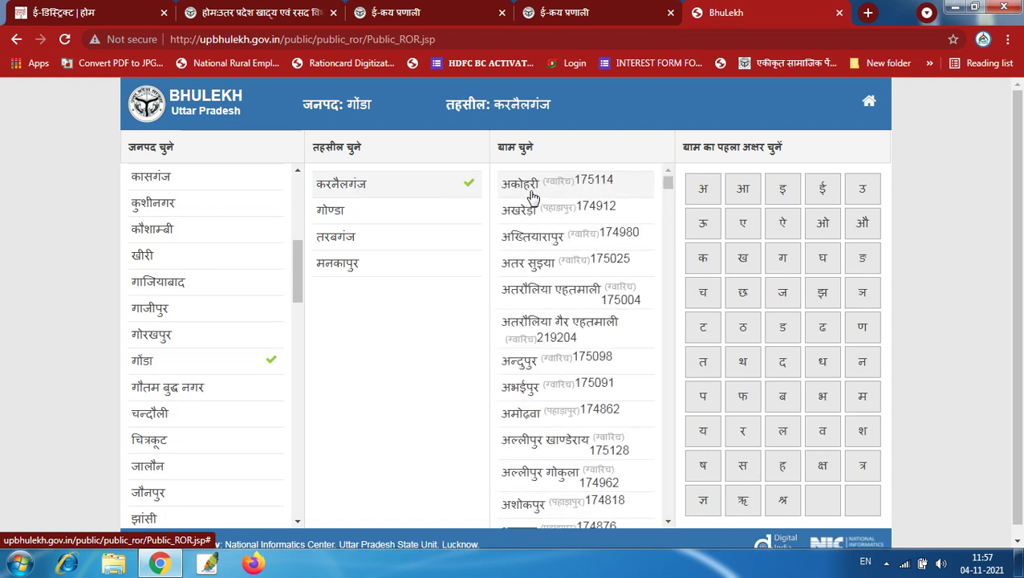
scroll(533, 321, down, 1)
scroll(540, 341, down, 3)
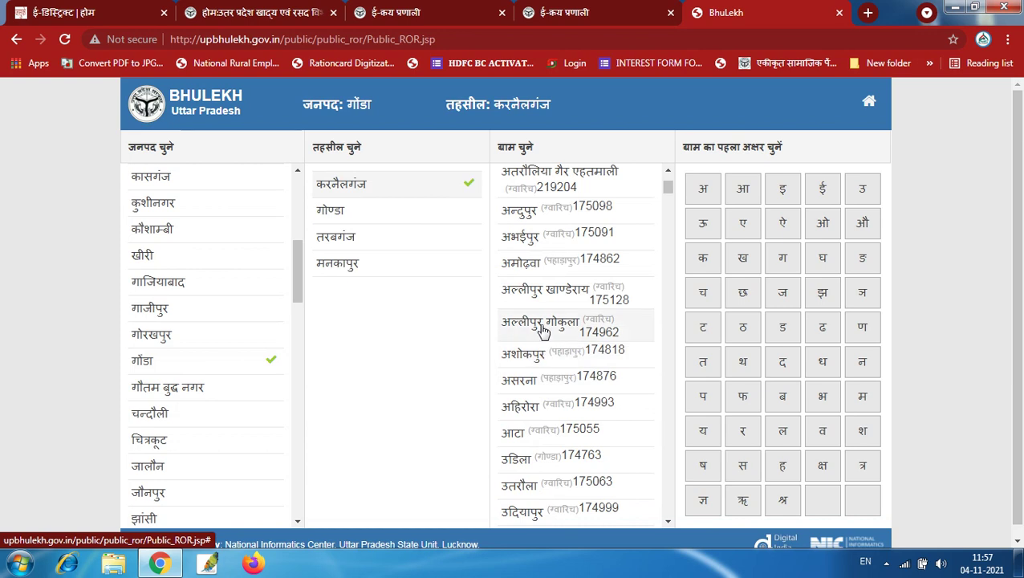
click(546, 325)
Search owner names starting with अ, pick the first khata, and request its extract
click(618, 144)
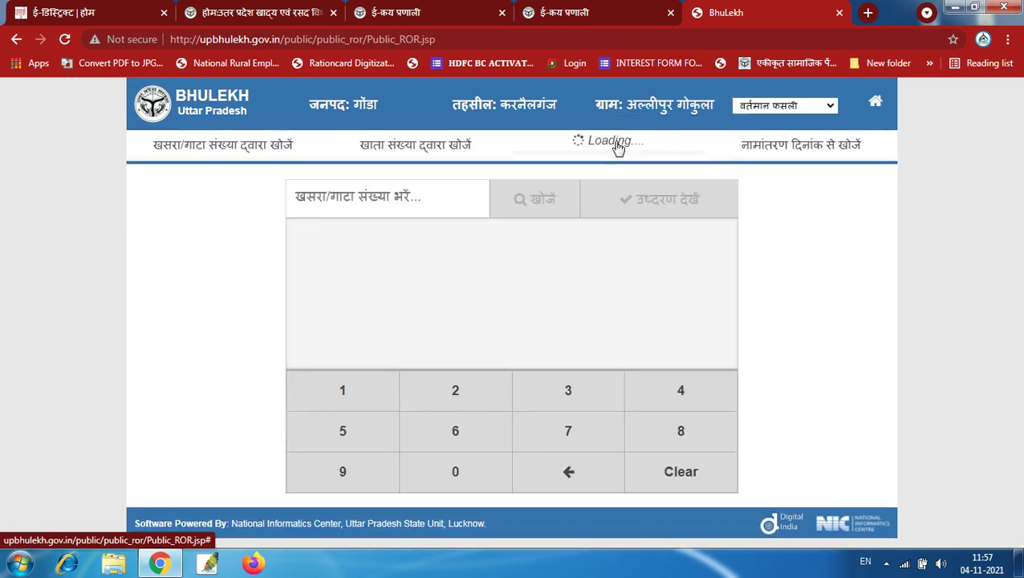
click(445, 203)
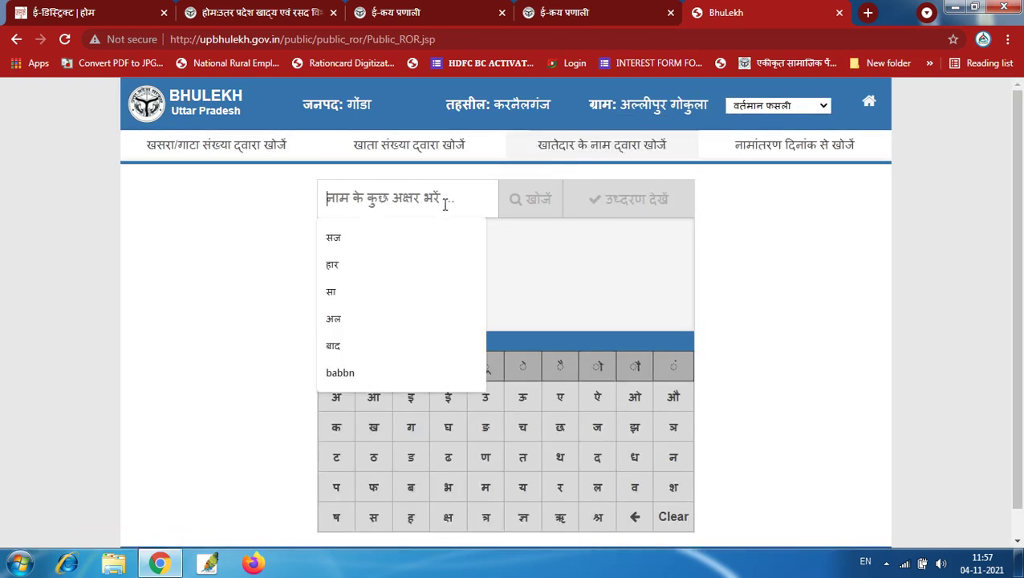
click(369, 244)
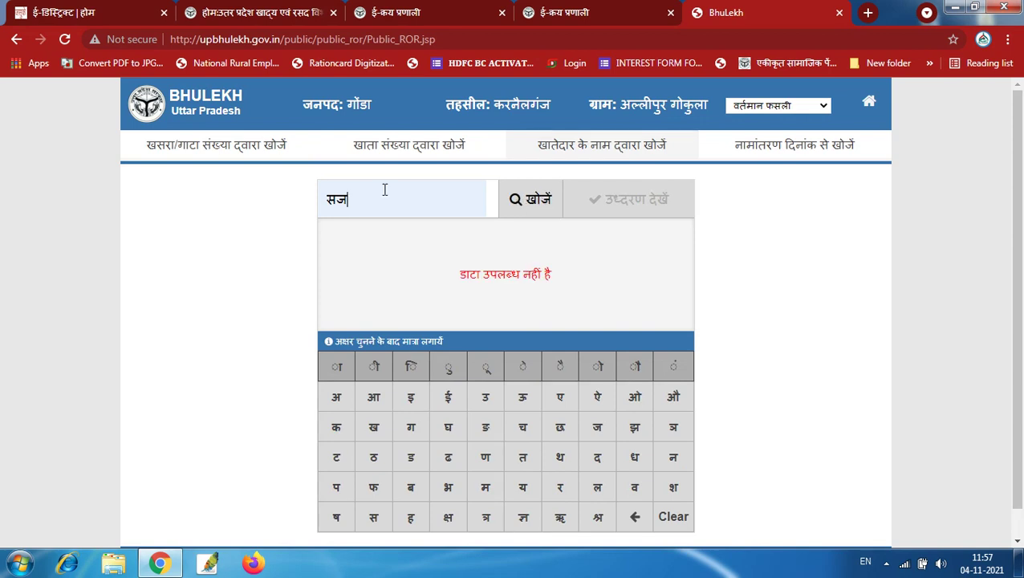
key(BackSpace)
key(BackSpace)
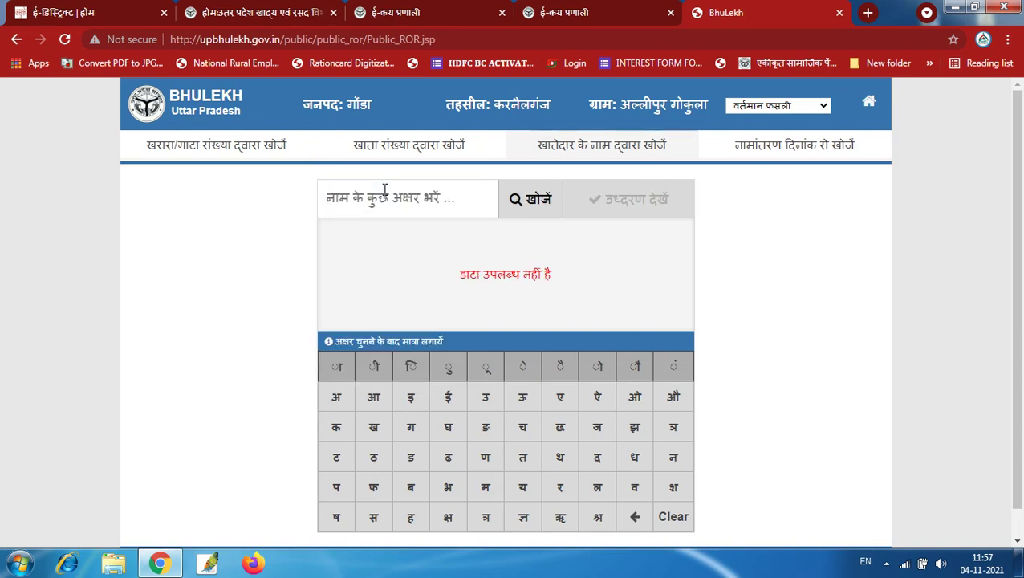
click(335, 403)
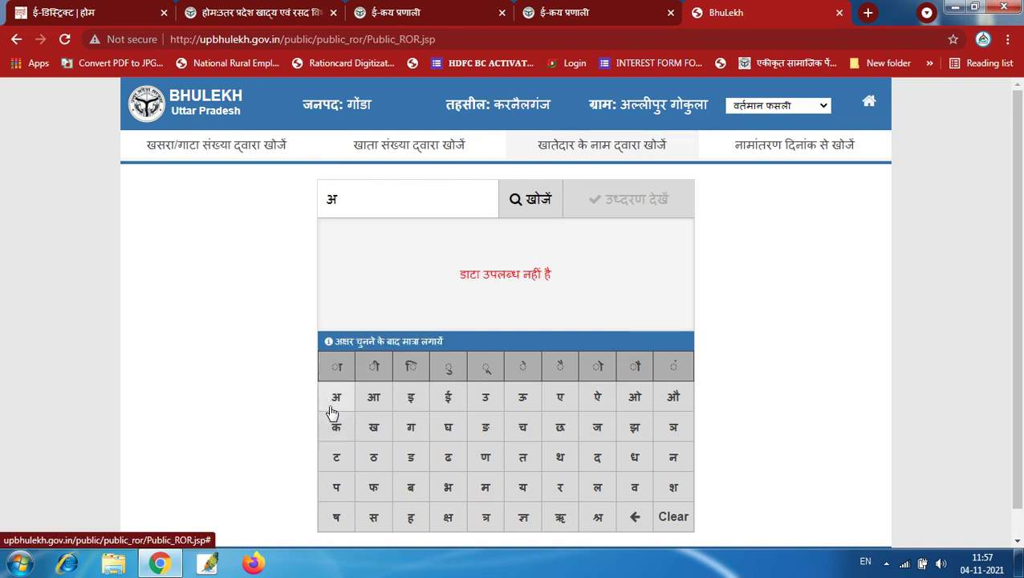
click(530, 209)
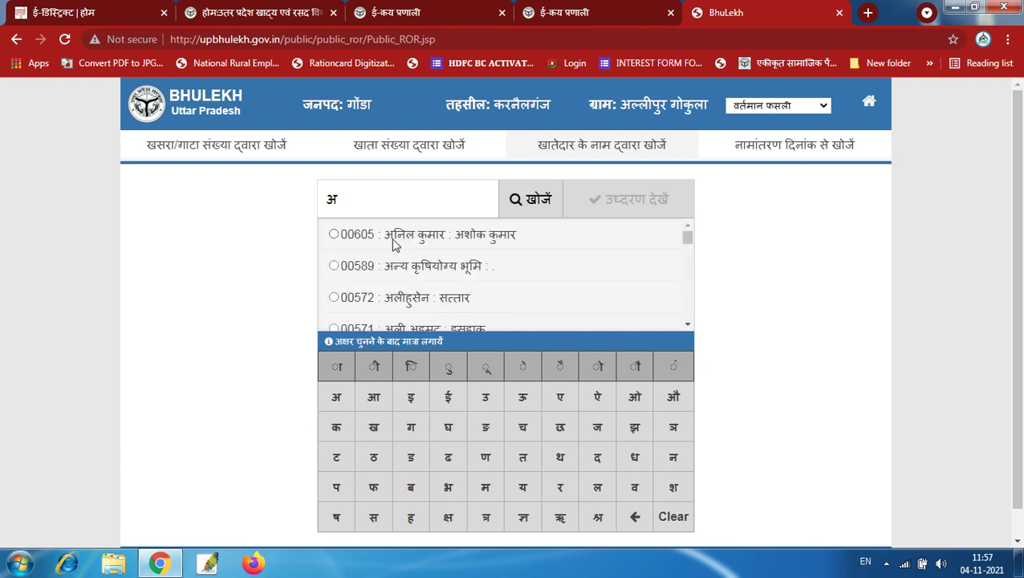
click(393, 244)
click(653, 205)
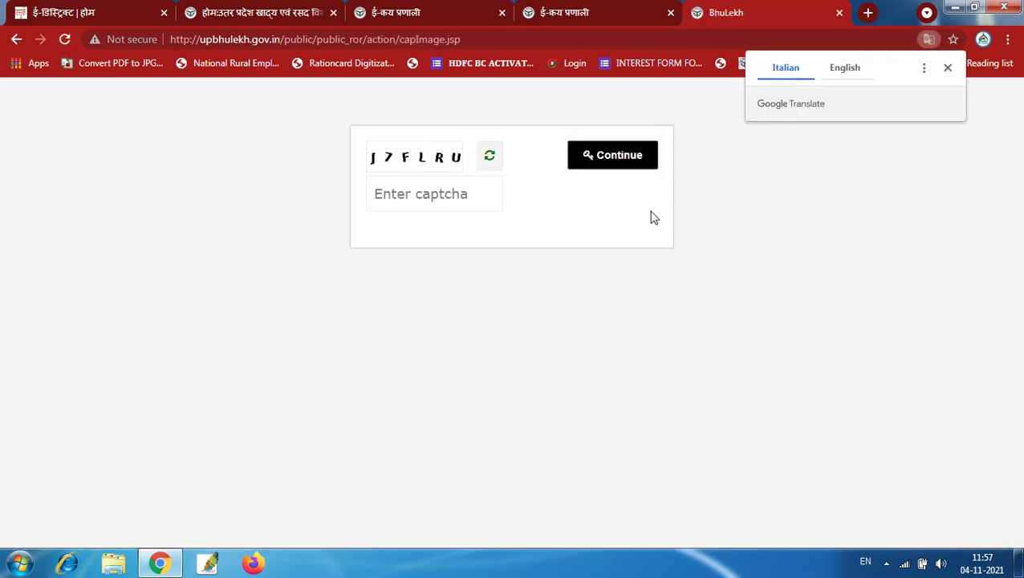
Enter the captcha to open the khata report and copy its khata number
click(446, 192)
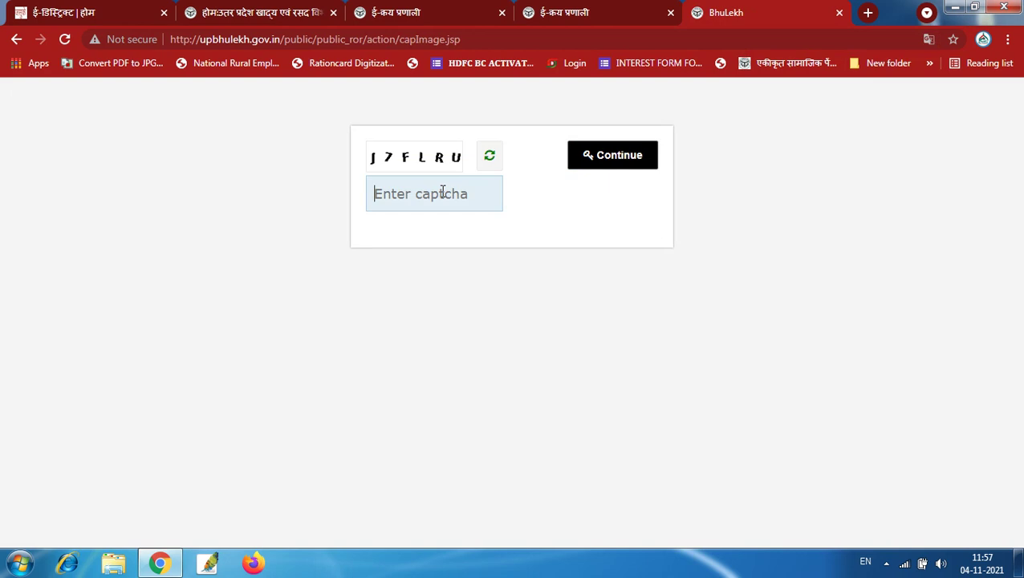
text(j7flru)
key(Return)
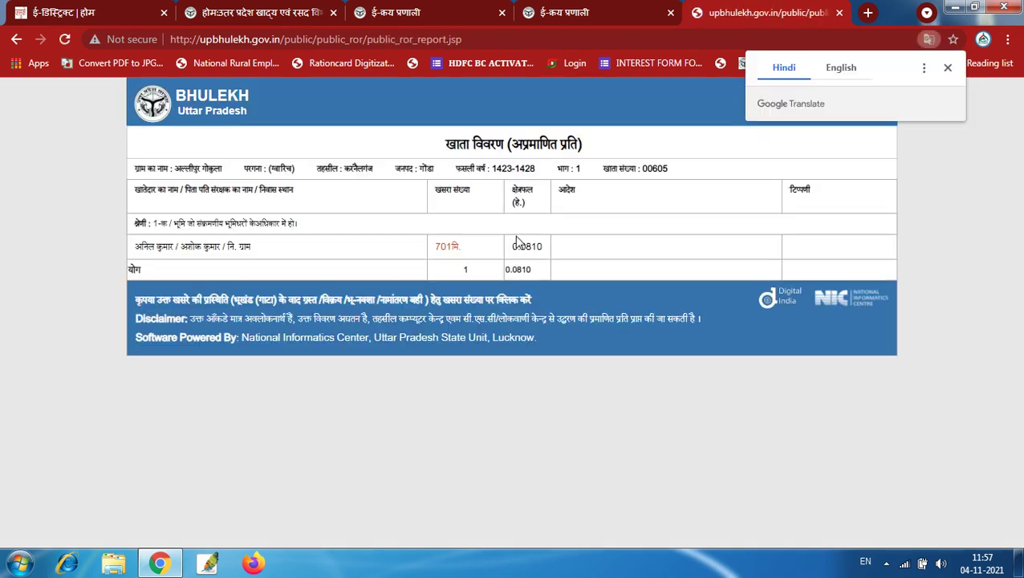
double_click(654, 168)
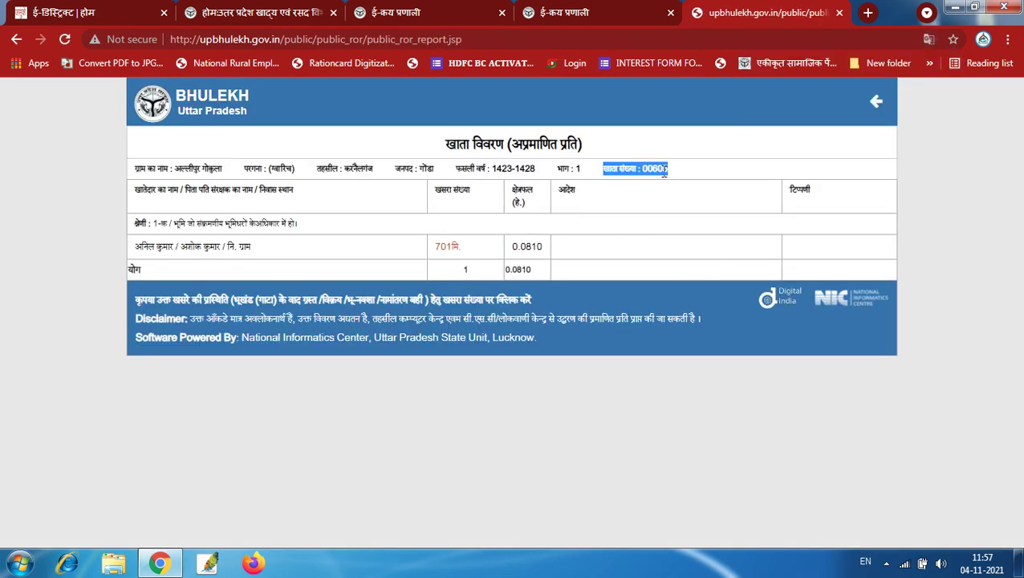
right_click(673, 177)
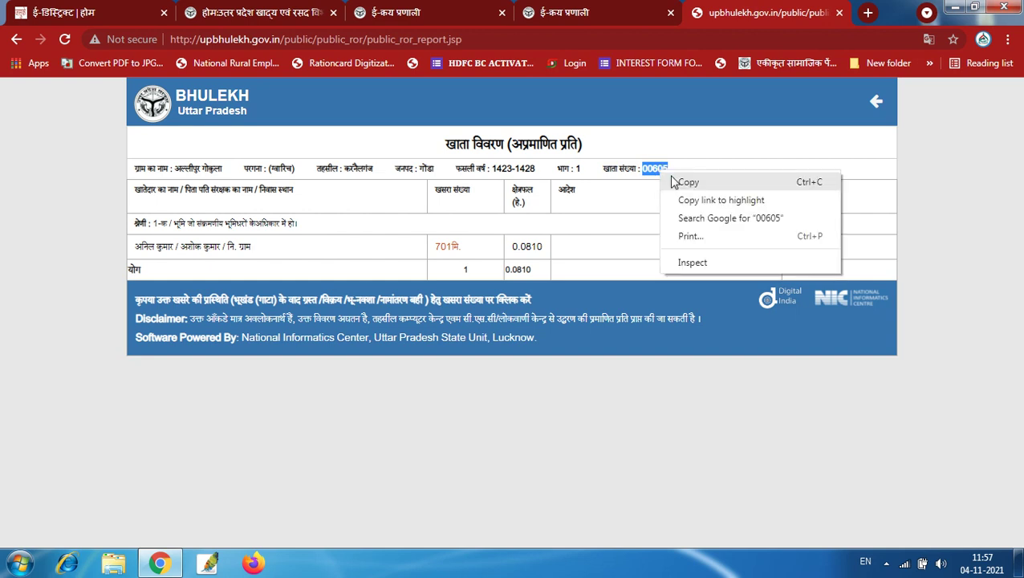
click(684, 182)
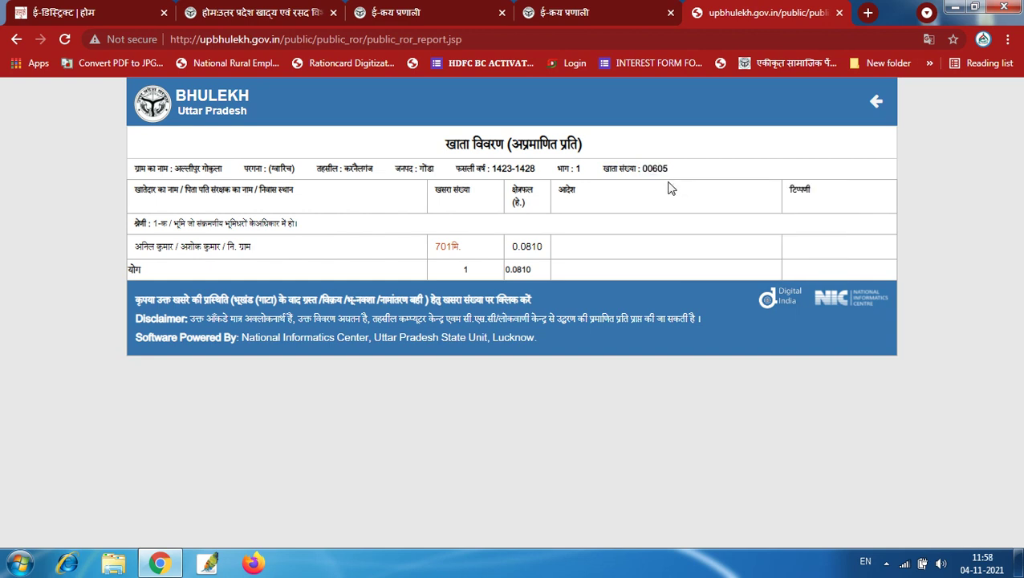
Reselect and copy just the khata number, then return to the e-procurement tab
double_click(517, 269)
triple_click(655, 167)
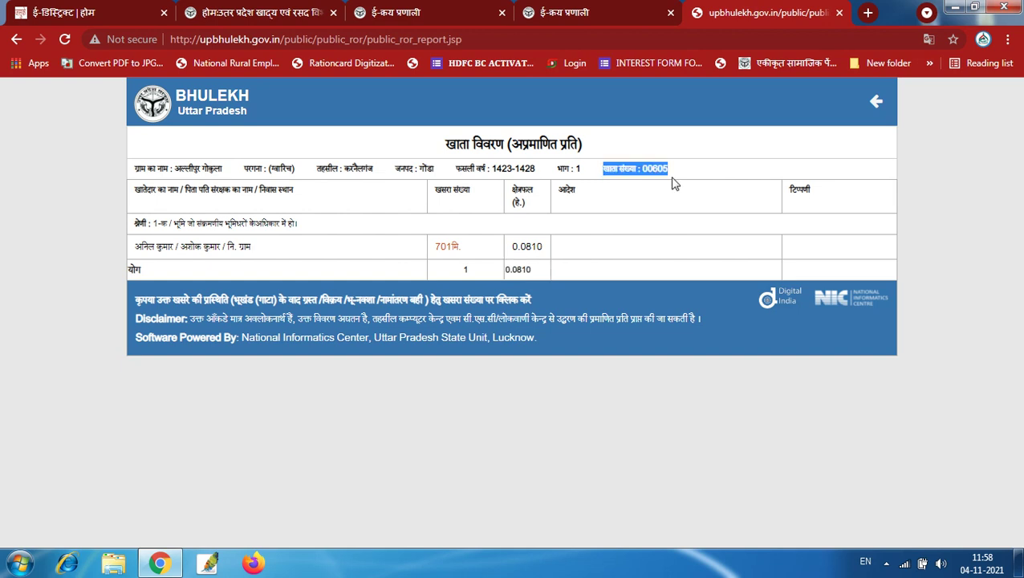
double_click(655, 168)
click(655, 168)
double_click(656, 169)
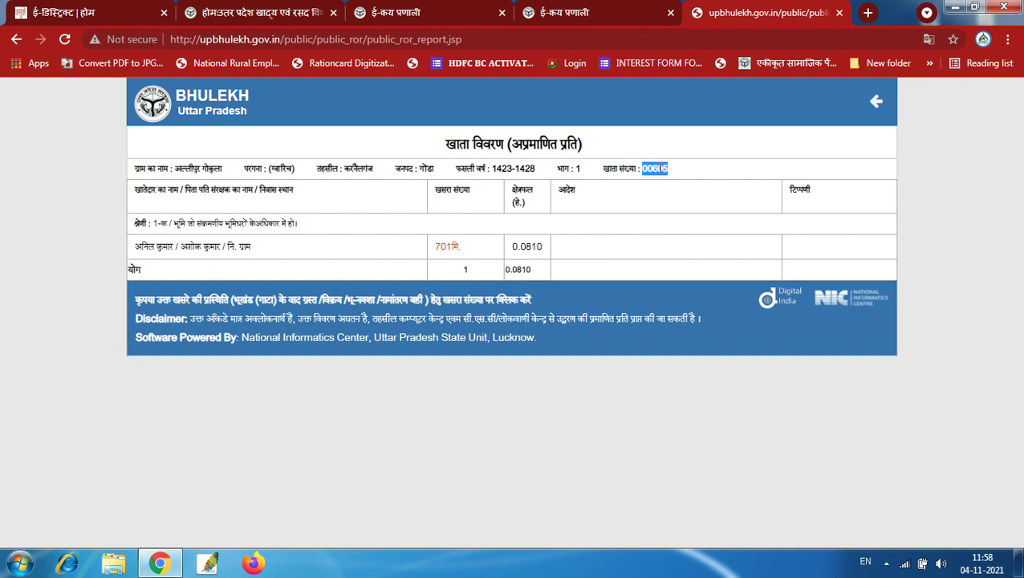
right_click(659, 171)
click(671, 179)
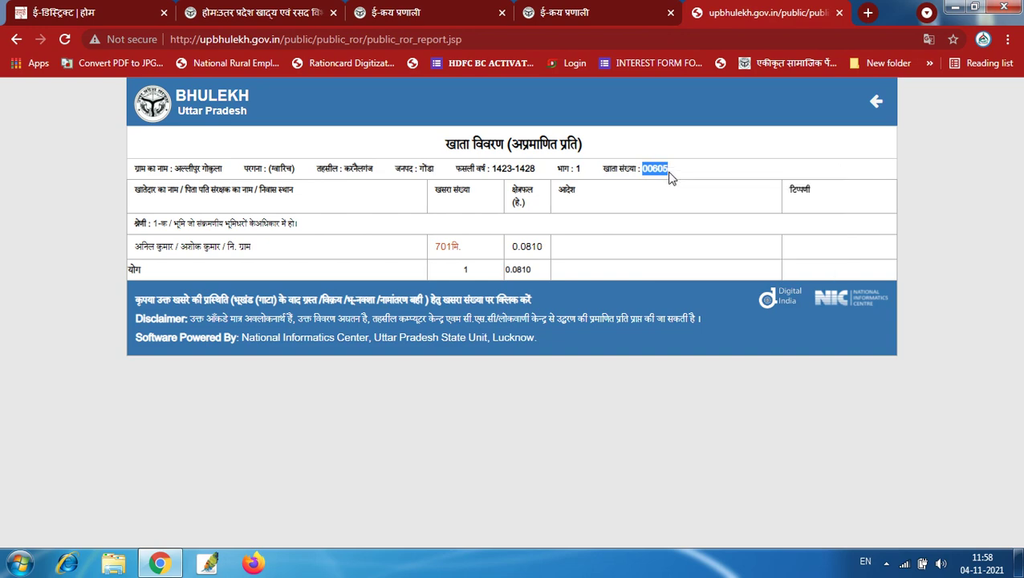
click(386, 16)
click(571, 12)
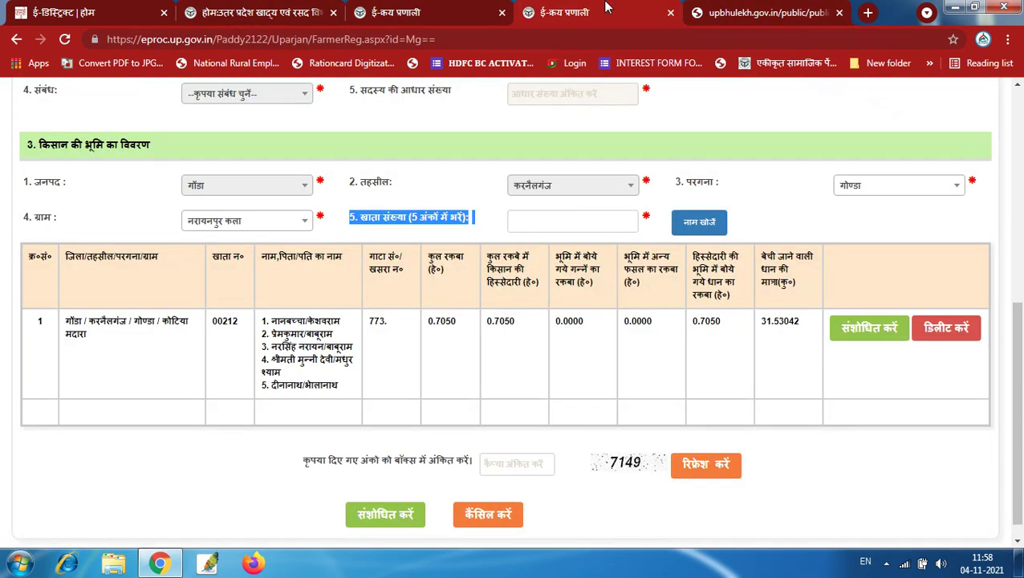
click(591, 217)
right_click(576, 217)
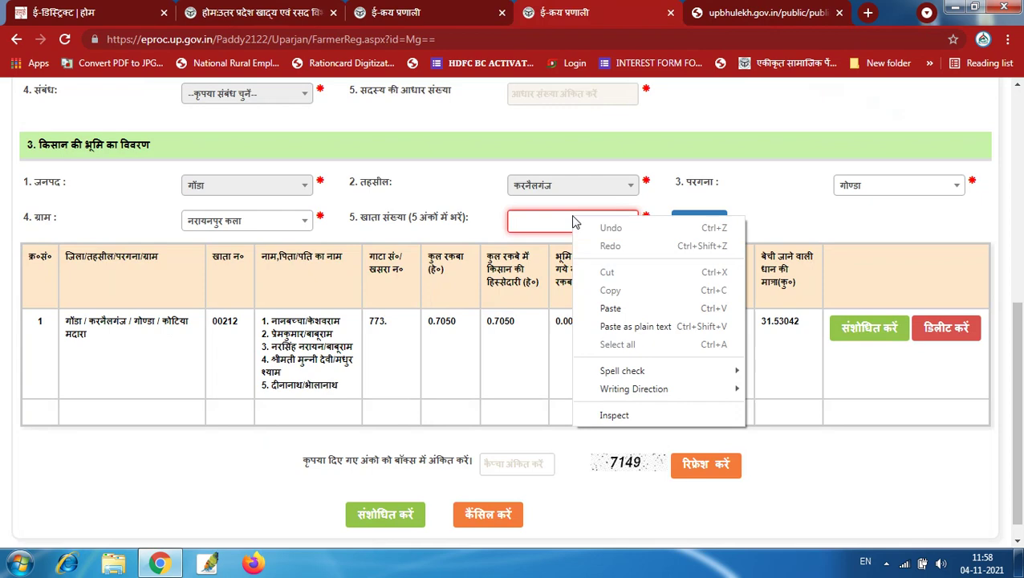
click(604, 311)
click(705, 226)
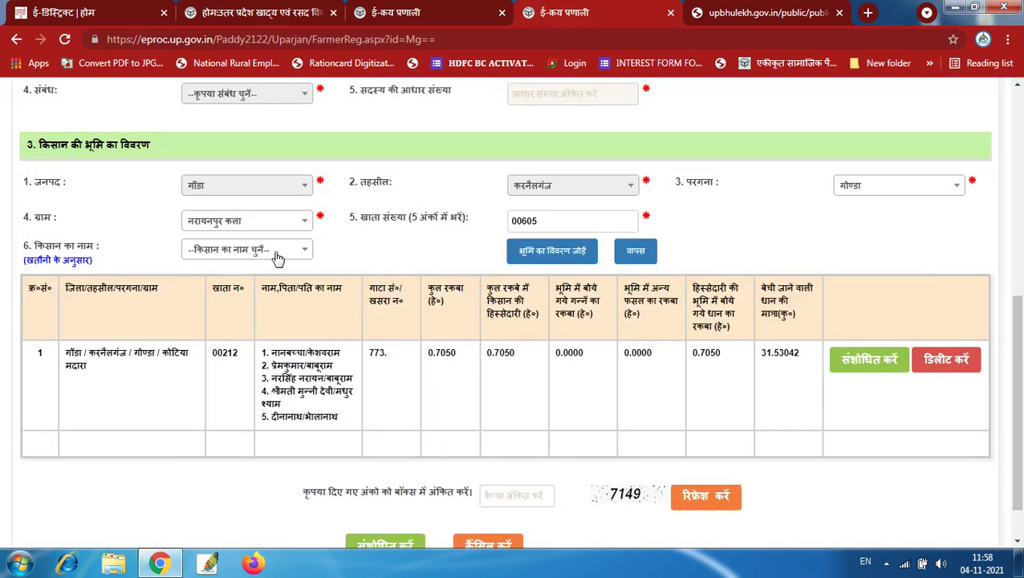
click(277, 253)
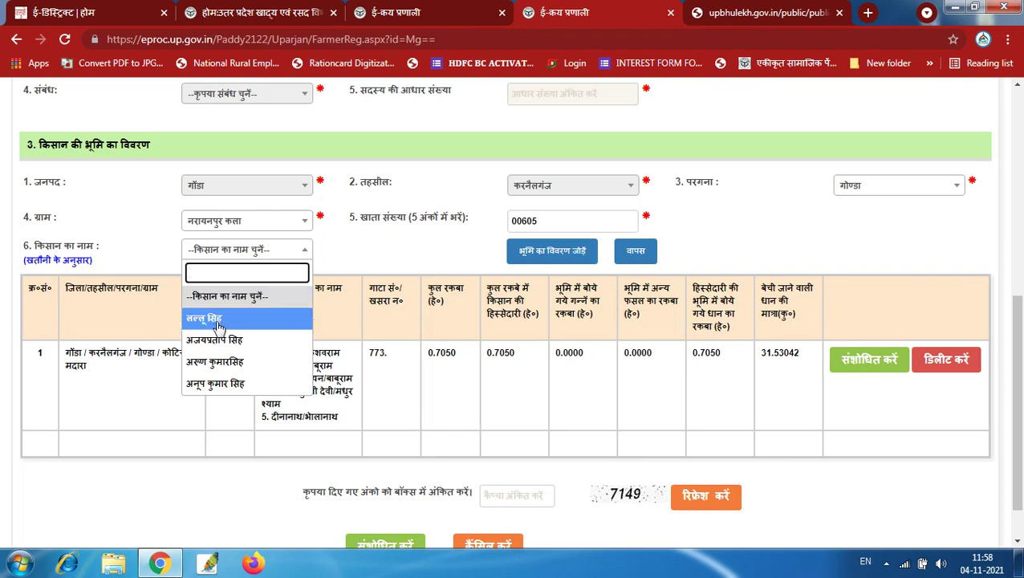
click(217, 319)
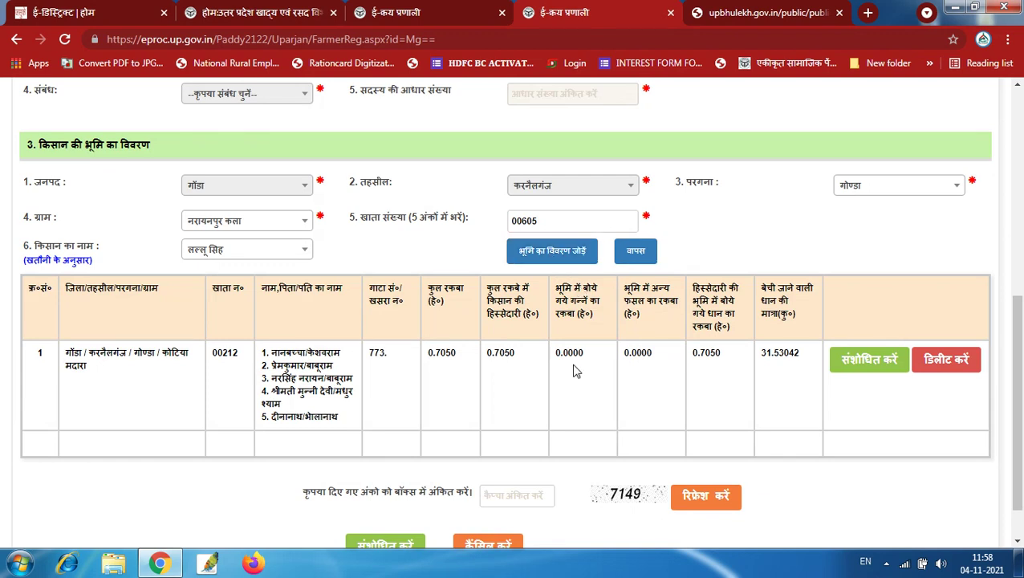
click(543, 260)
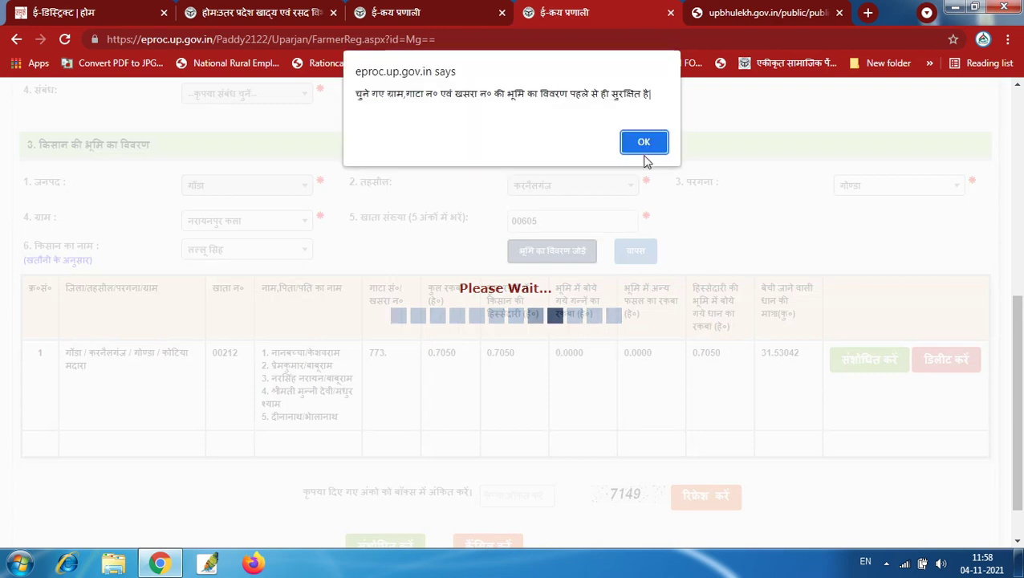
click(643, 144)
Review row 2's owners, 0.0690 ha total area, farmer share and paddy-sown area
scroll(733, 410, down, 1)
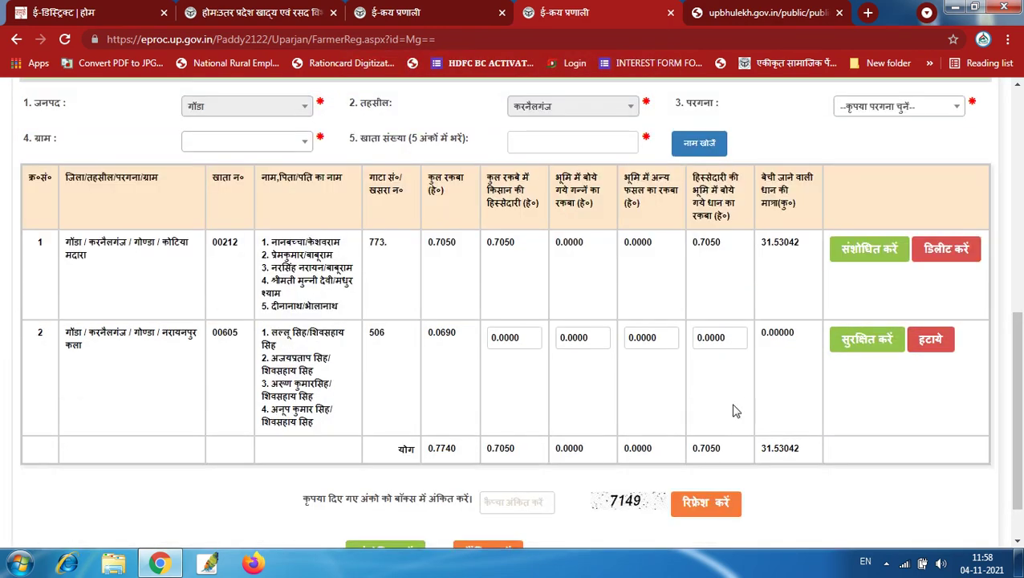
scroll(732, 410, down, 1)
drag(66, 272, 82, 286)
triple_click(297, 298)
click(290, 272)
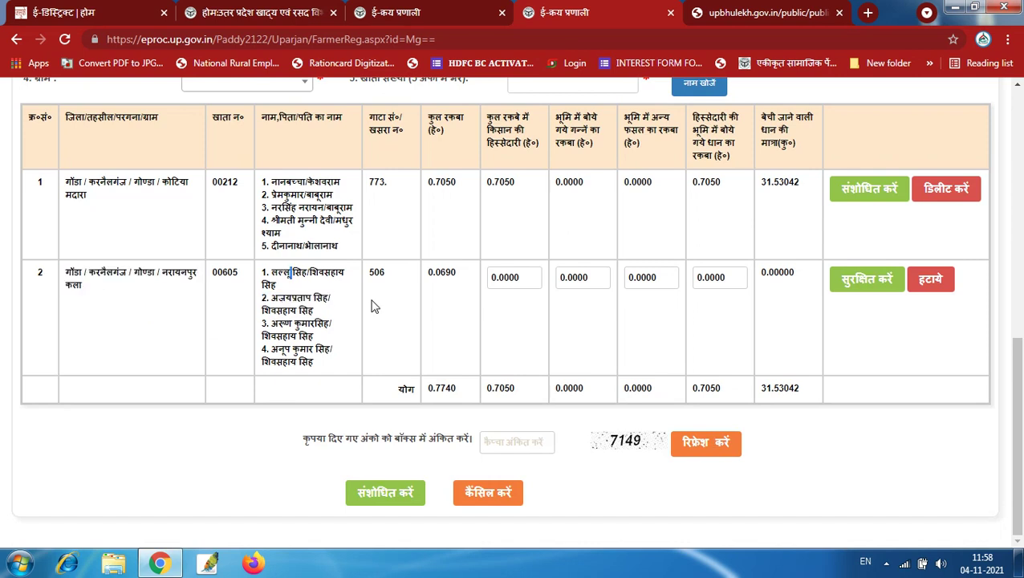
double_click(440, 272)
double_click(521, 279)
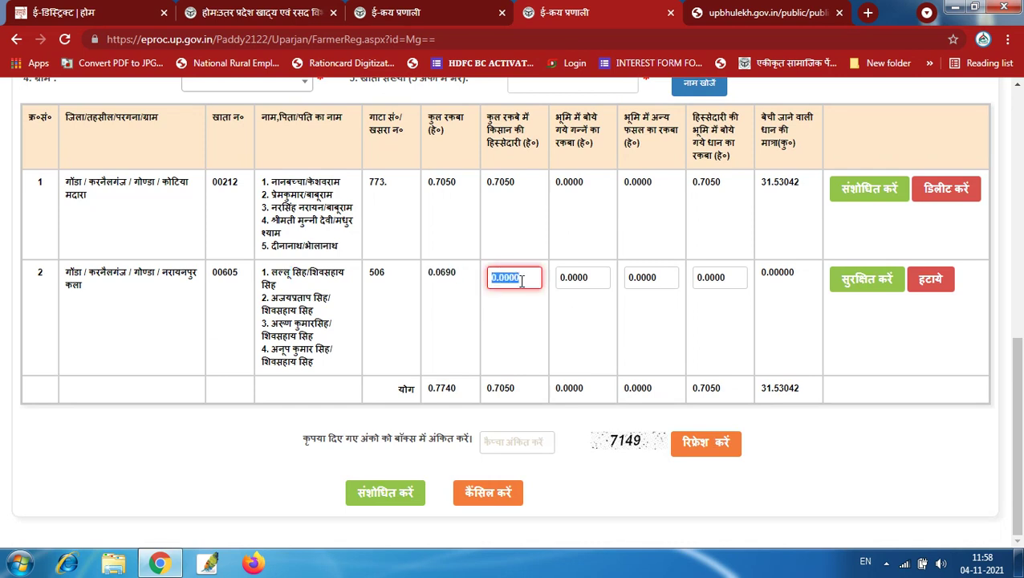
double_click(713, 279)
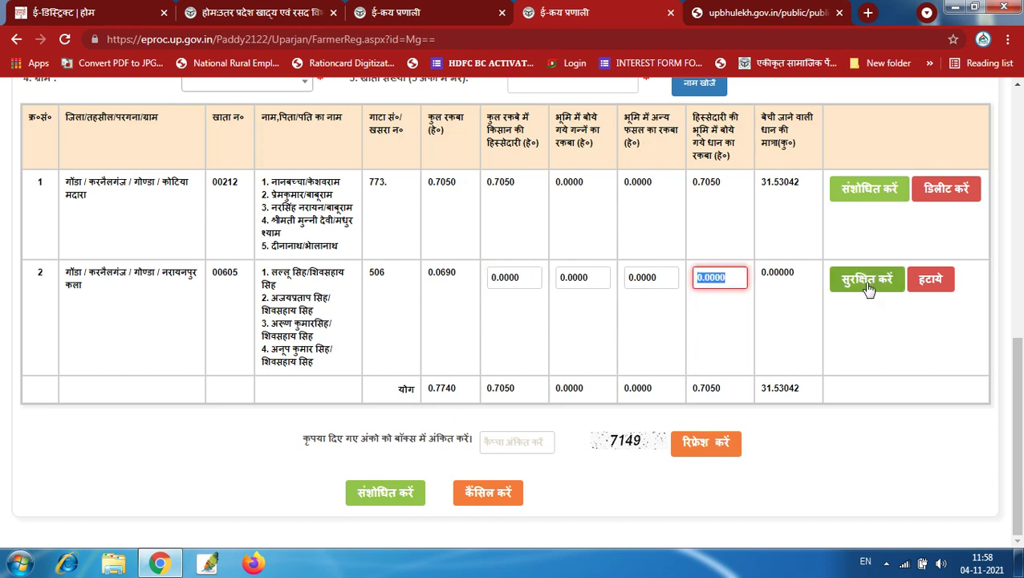
Delete the khata 00605 land row and confirm the deletion
click(932, 288)
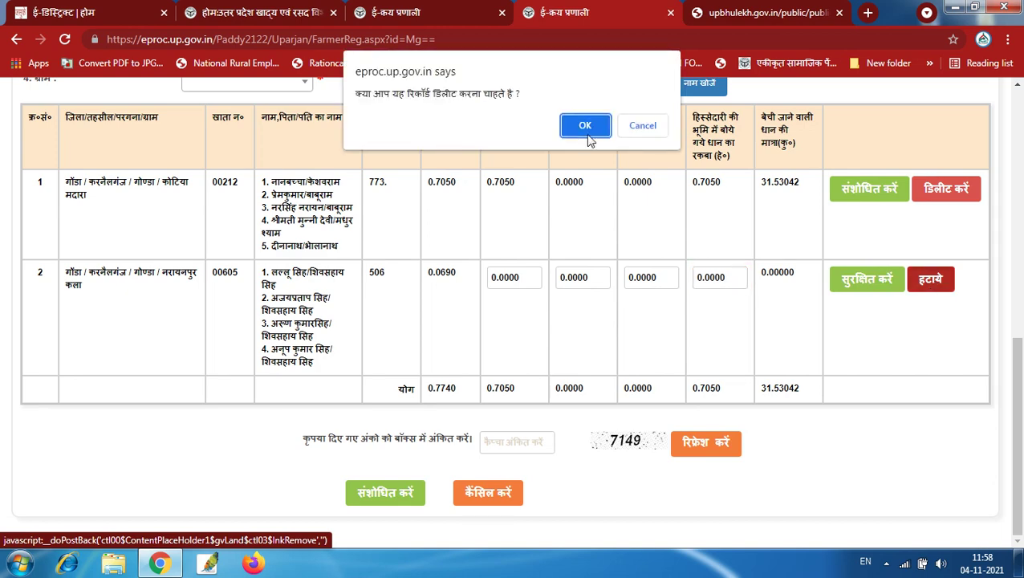
click(584, 130)
click(643, 122)
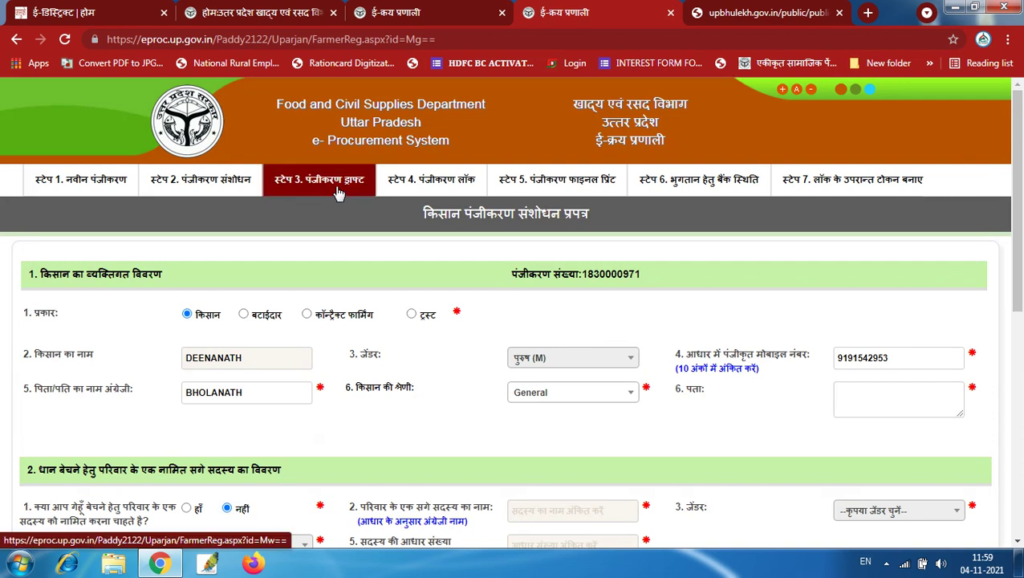
On the Step 4 registration lock page, load the farmer's record using the registration number and captcha
click(457, 187)
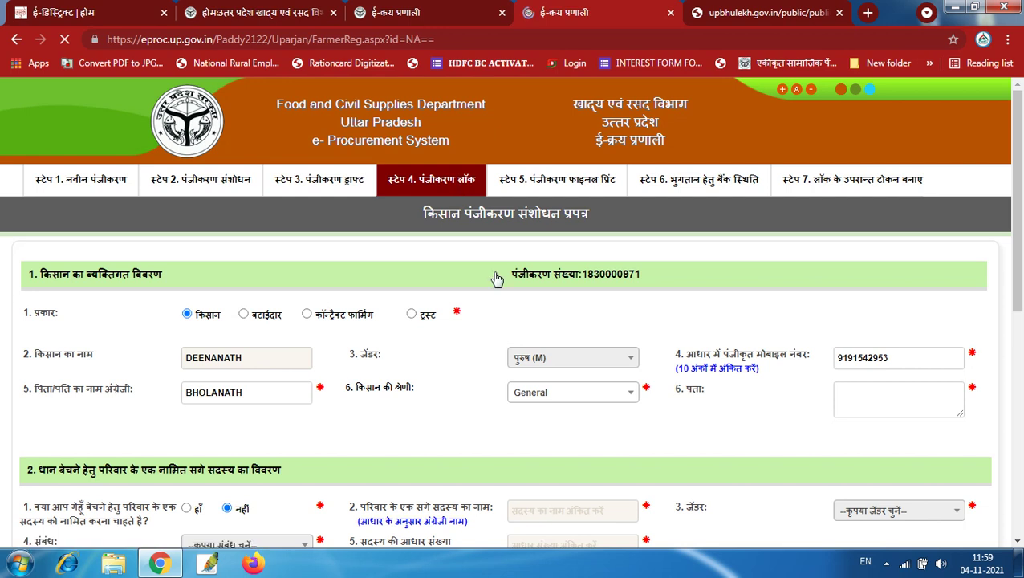
click(543, 299)
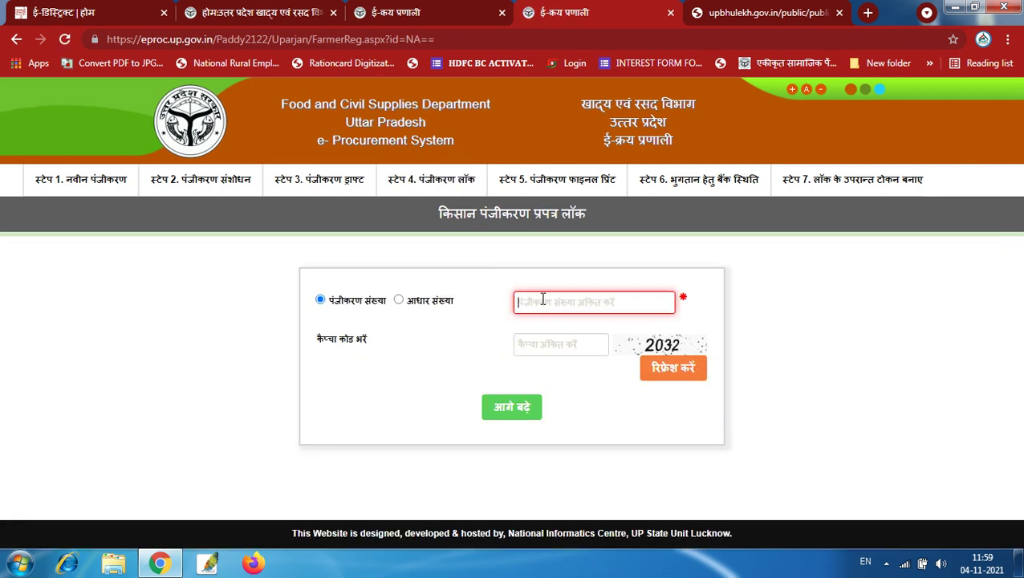
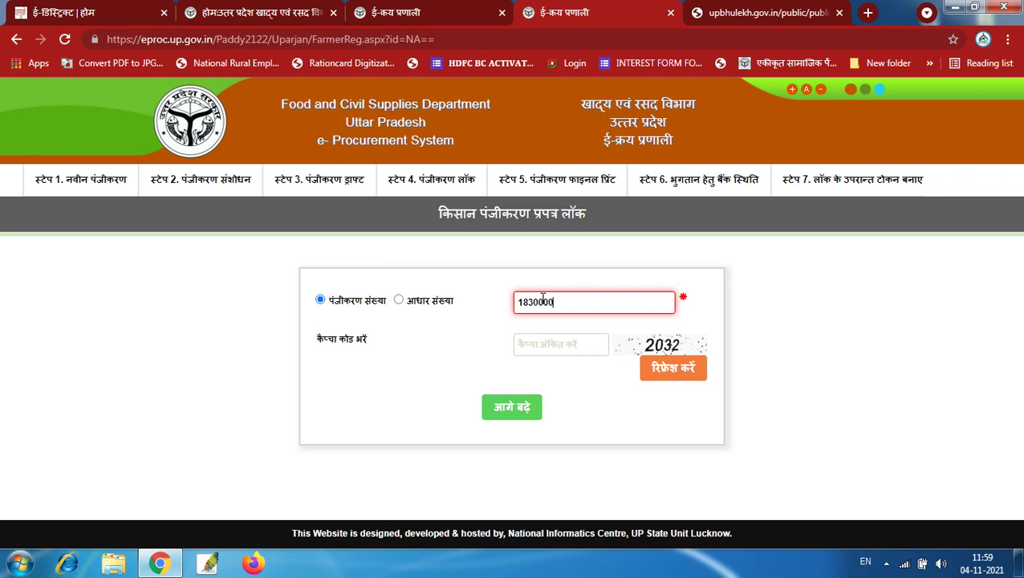
click(556, 346)
text(2032)
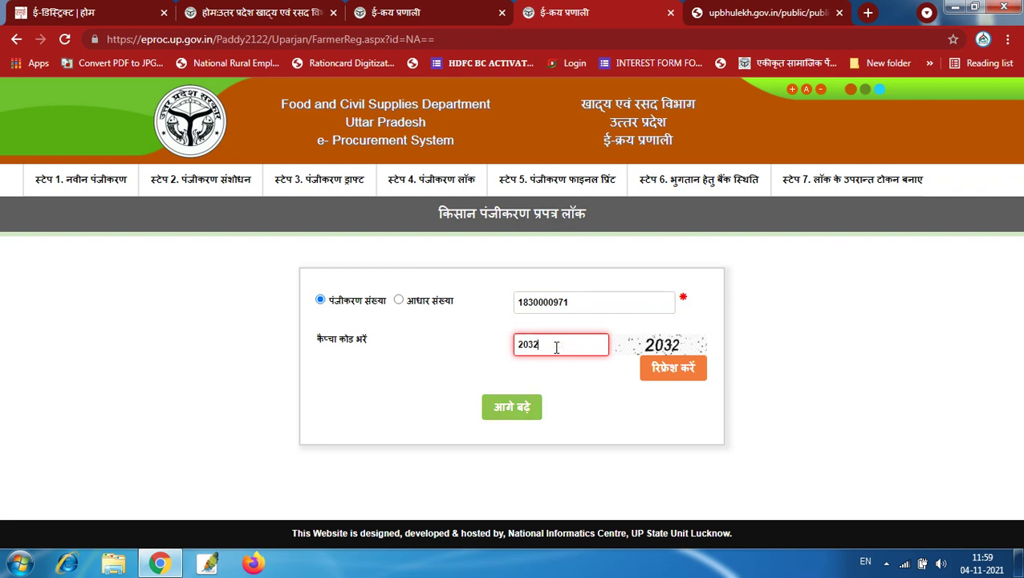
click(500, 407)
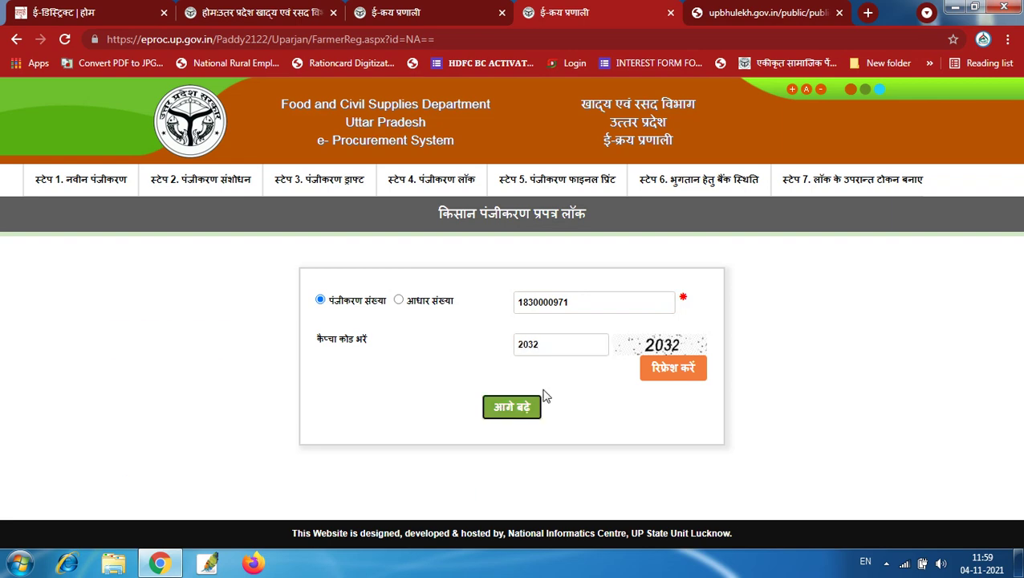
scroll(544, 396, down, 3)
scroll(567, 409, down, 1)
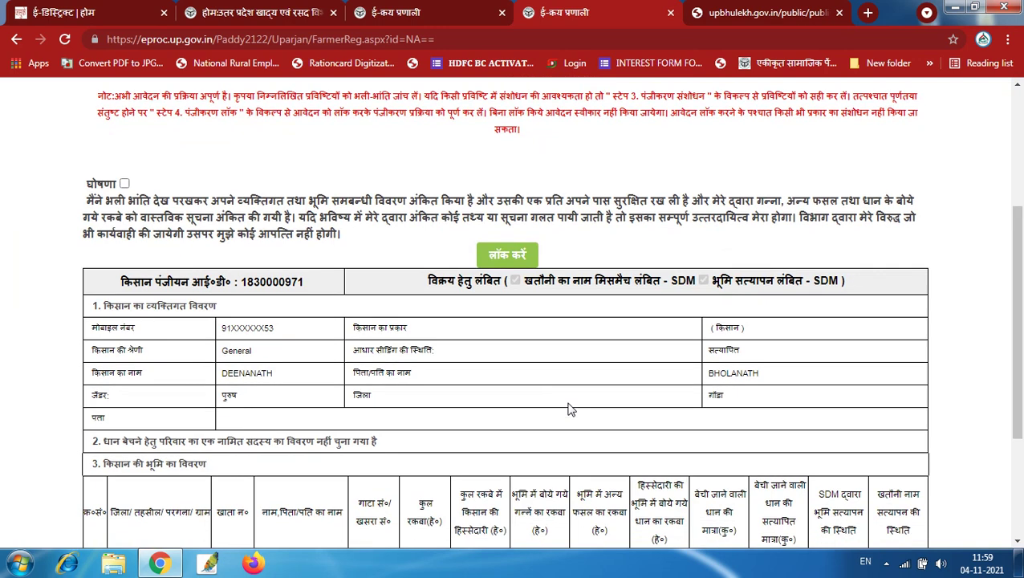
Accept the 'घोषणा' declaration and move on to the Step 5 registration final print page
scroll(568, 409, up, 3)
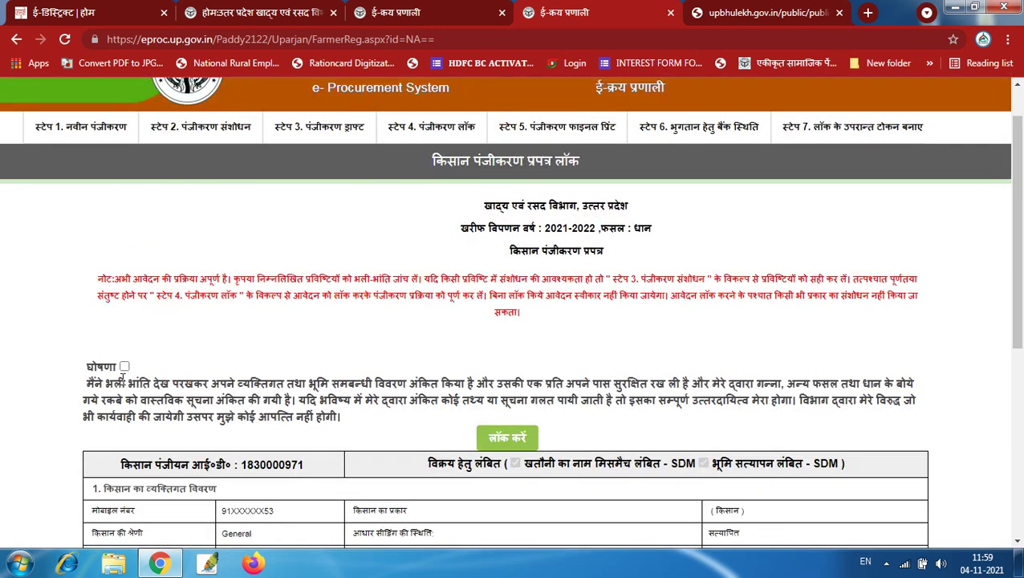
click(124, 366)
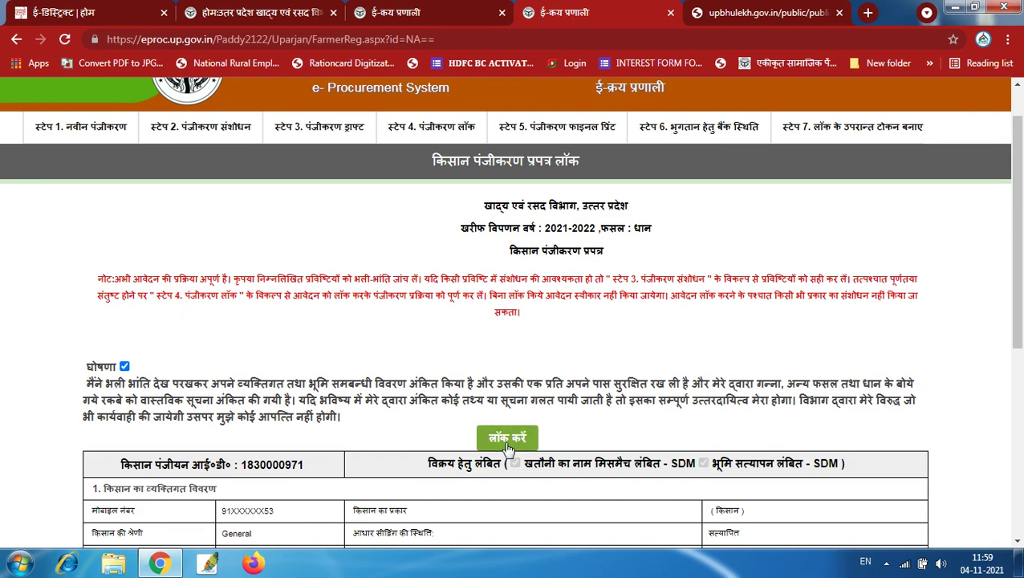
scroll(522, 298, up, 1)
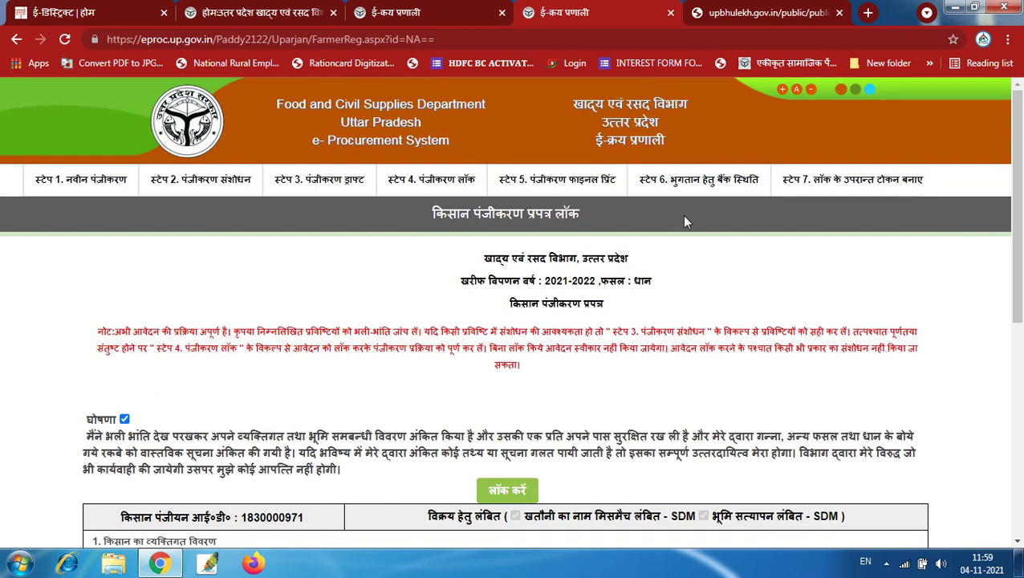
click(580, 184)
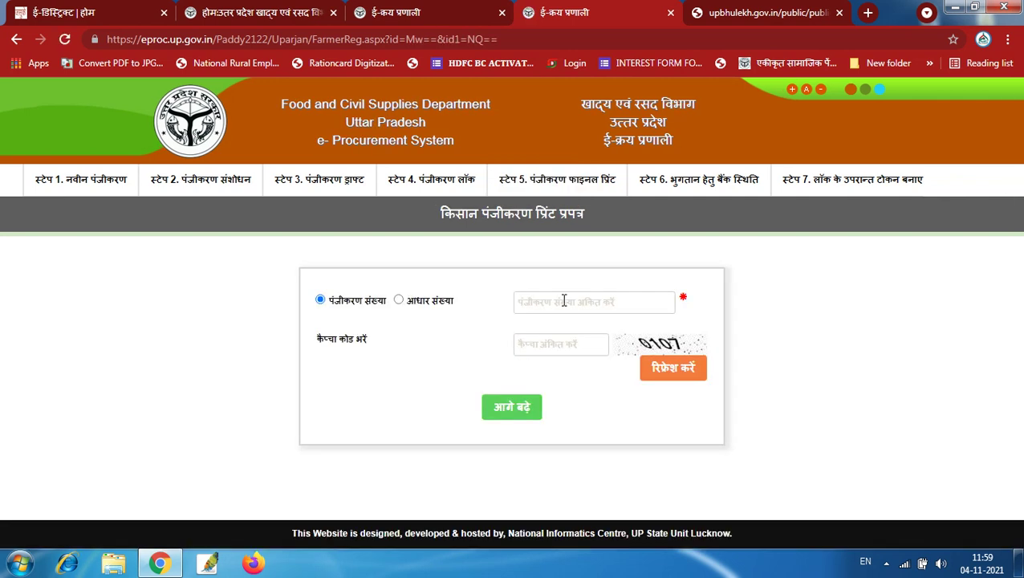
Visit the Step 6 bank payment status form, then go to the Step 7 post-lock token page
click(698, 185)
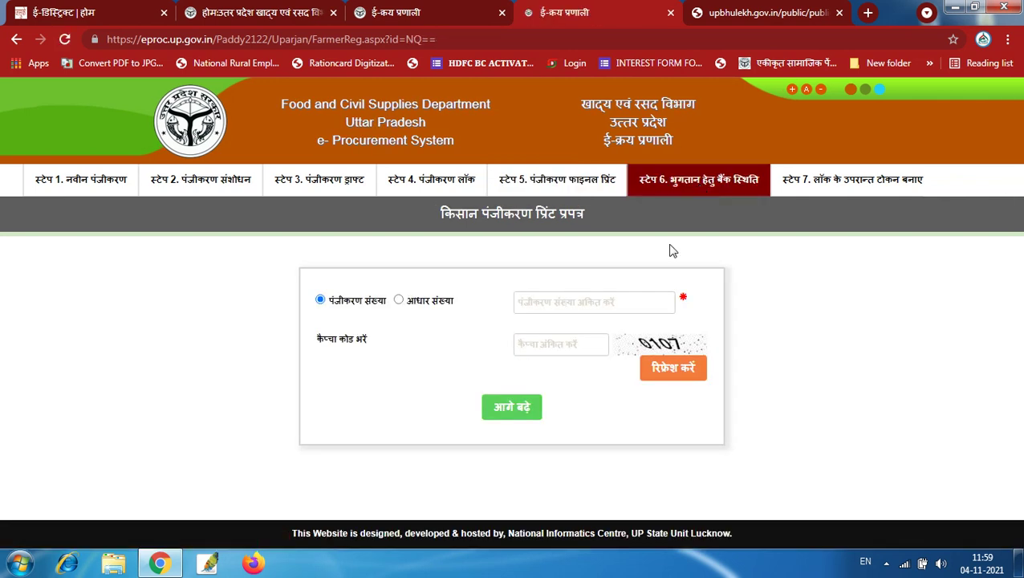
click(560, 271)
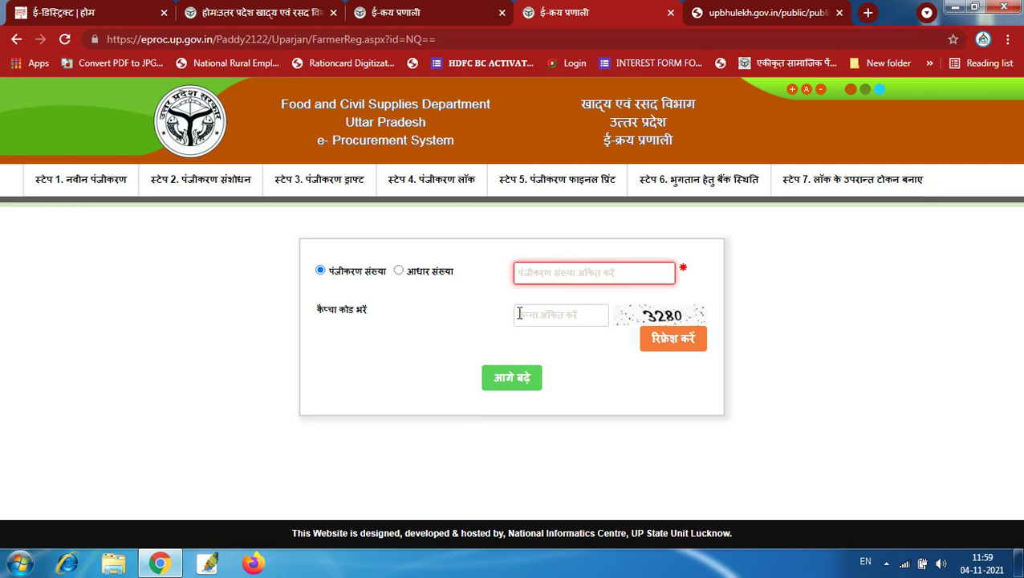
click(551, 318)
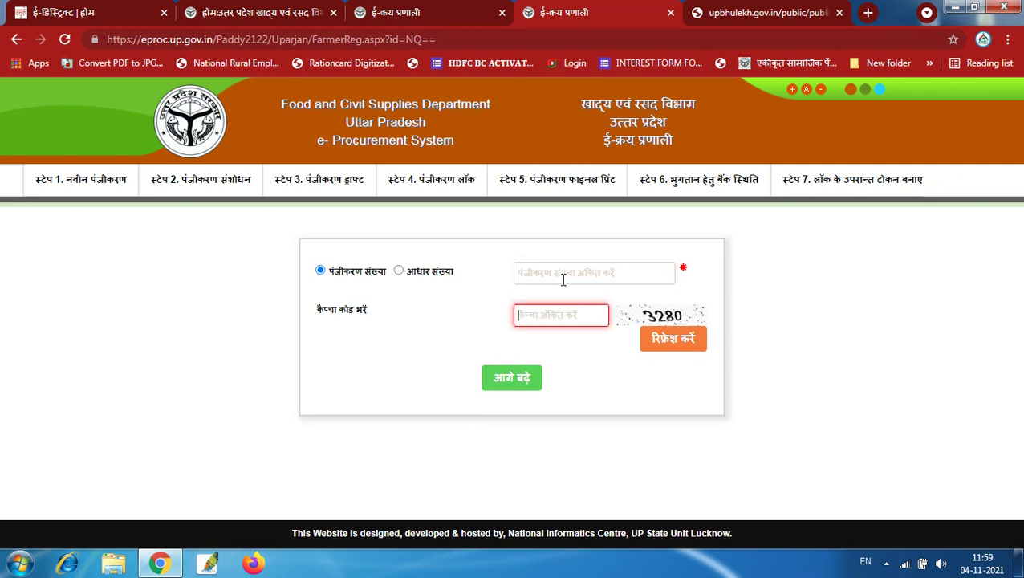
click(563, 278)
click(566, 319)
click(863, 184)
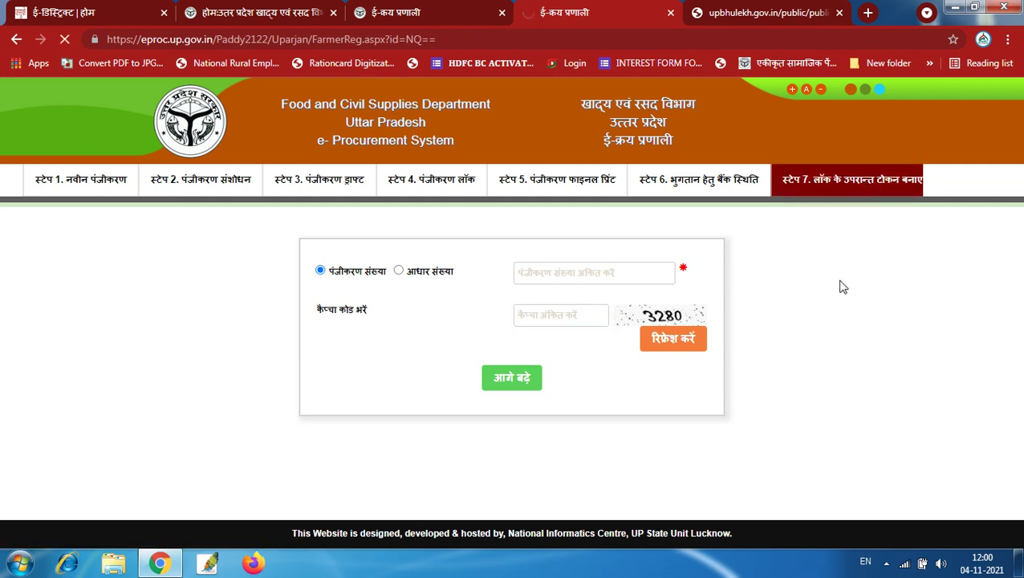